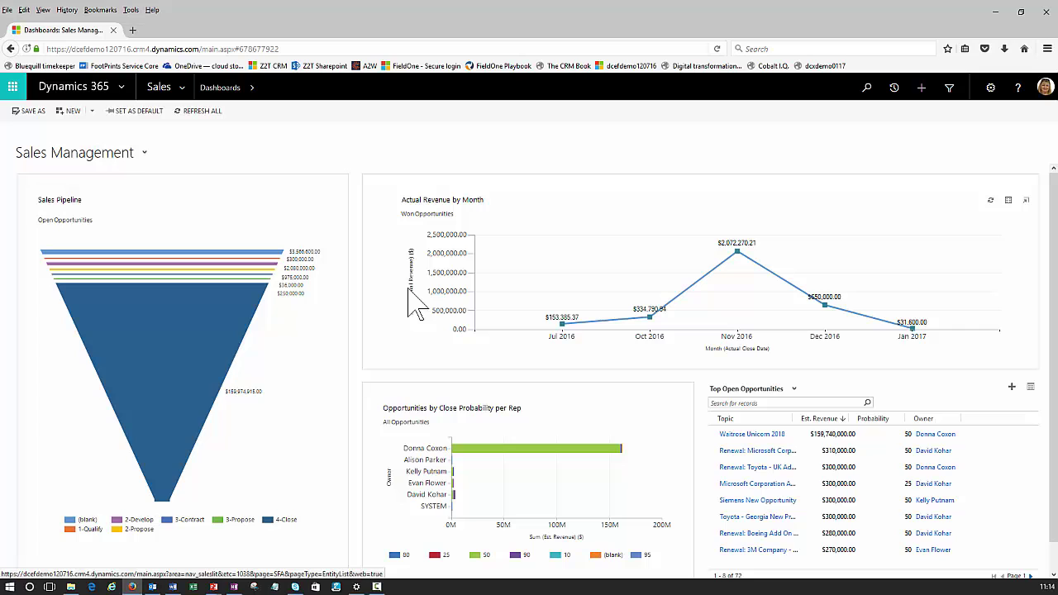
Go to Resource Scheduling administration and start enabling scheduling for a new entity
click(182, 88)
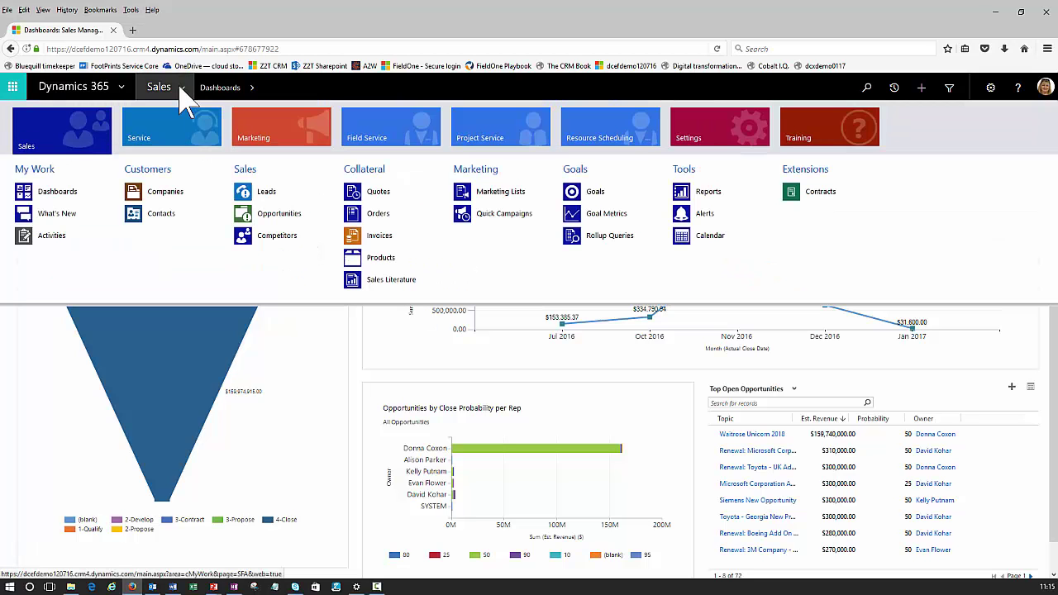
click(613, 132)
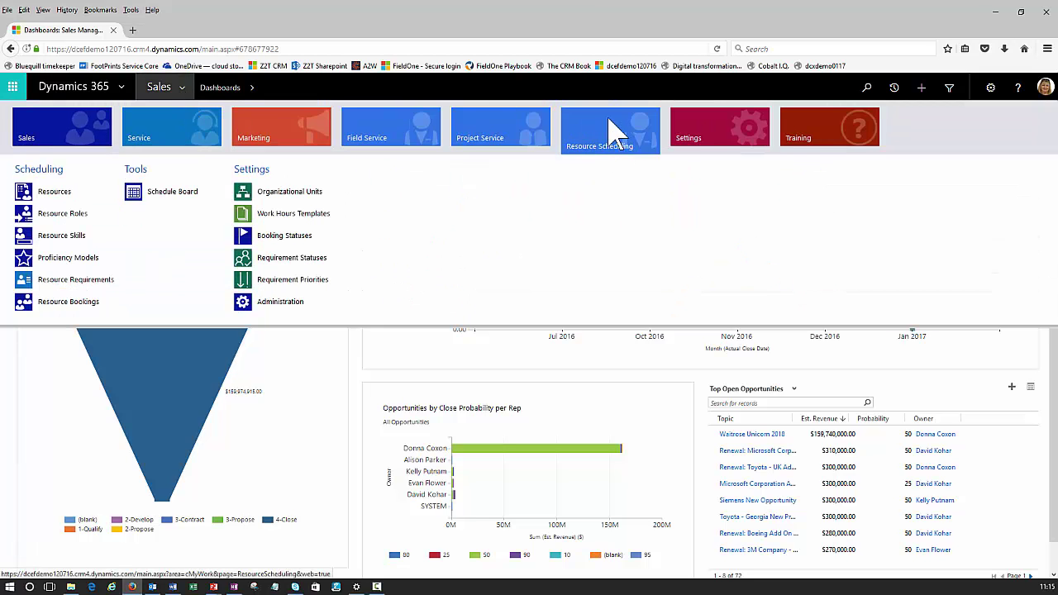
click(270, 307)
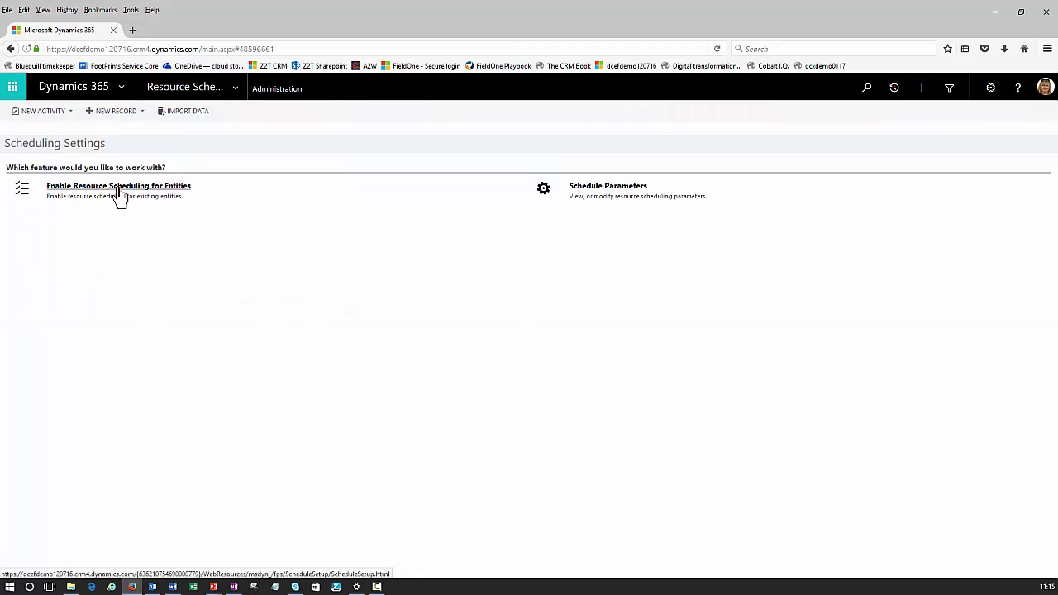
click(120, 190)
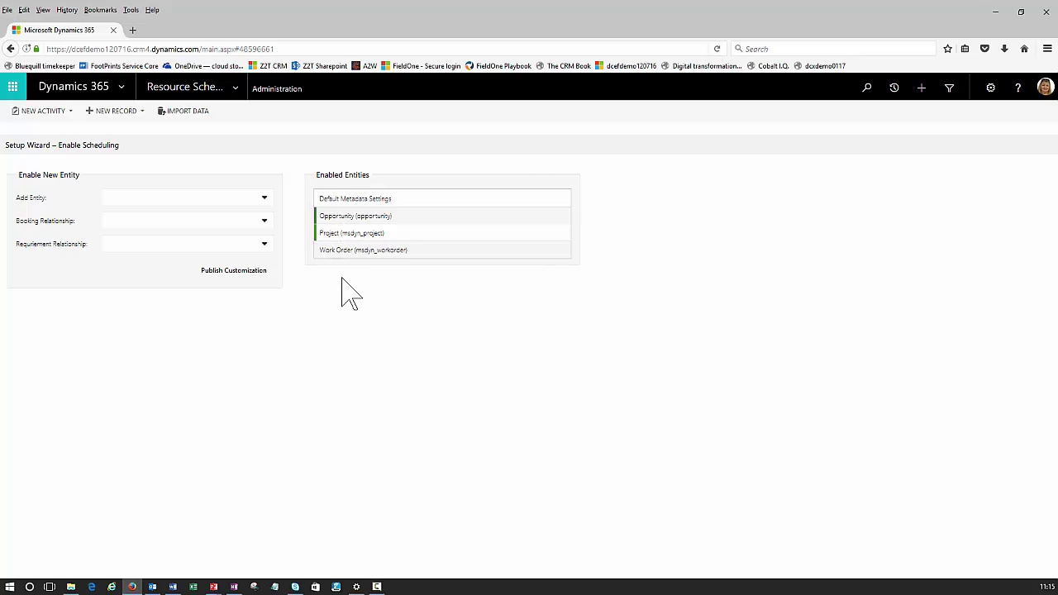
Choose Account Plan as the entity, with Create New Relationship for both booking and requirement relationships
click(263, 198)
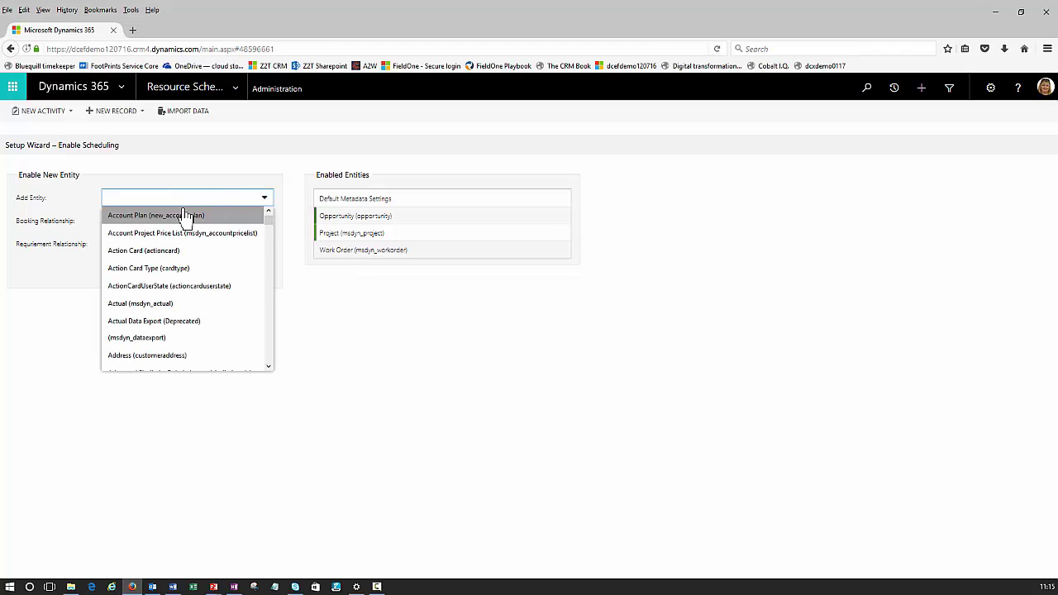
click(129, 216)
click(218, 222)
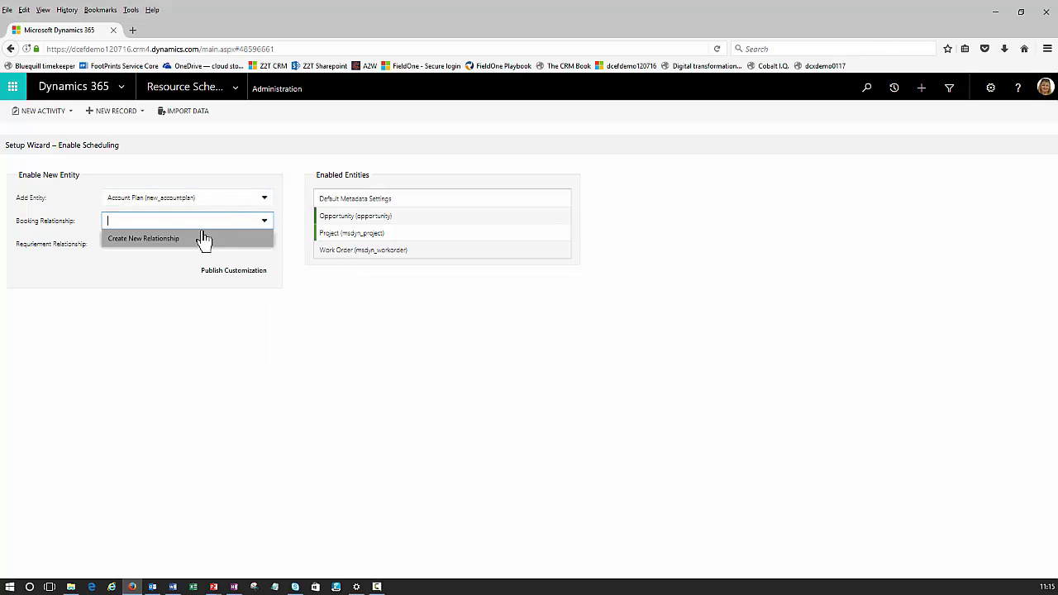
click(140, 239)
click(122, 244)
click(128, 260)
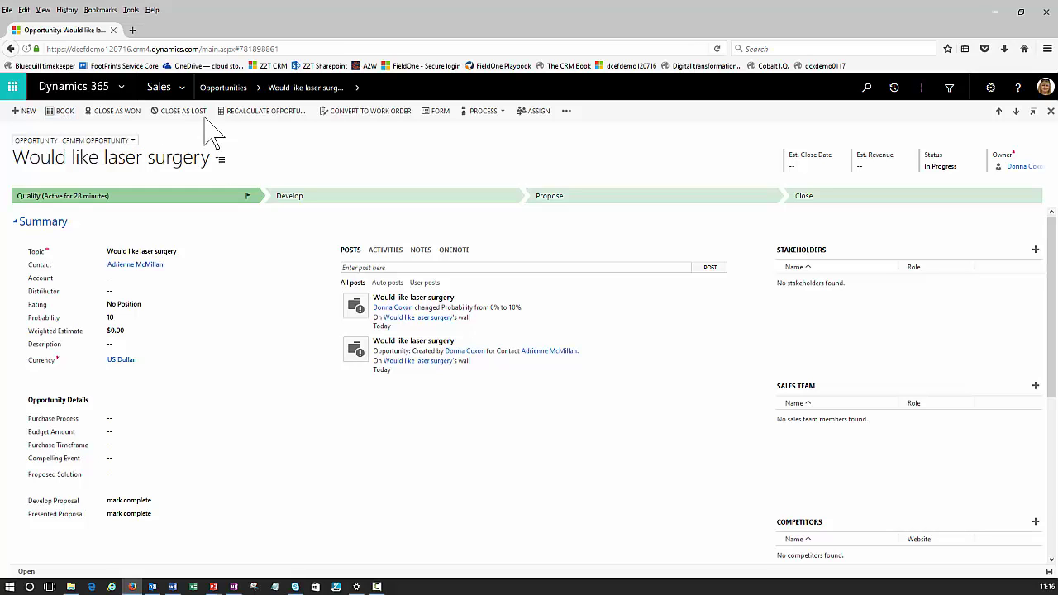
Open Organizational Units to list the Glasgow, Leicester, Manchester, Reading and Southampton clinics
click(182, 88)
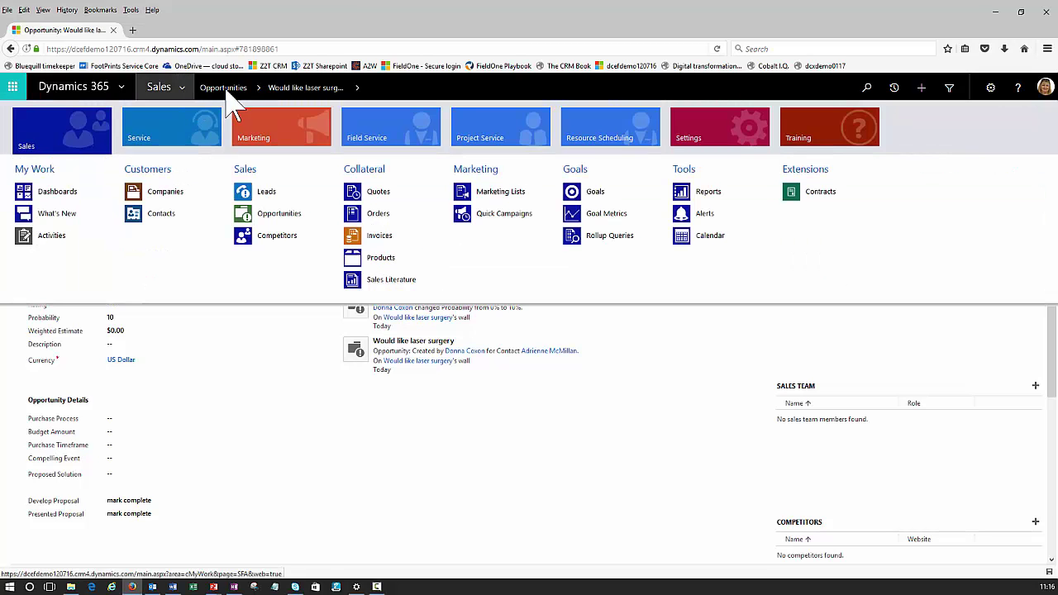
click(601, 146)
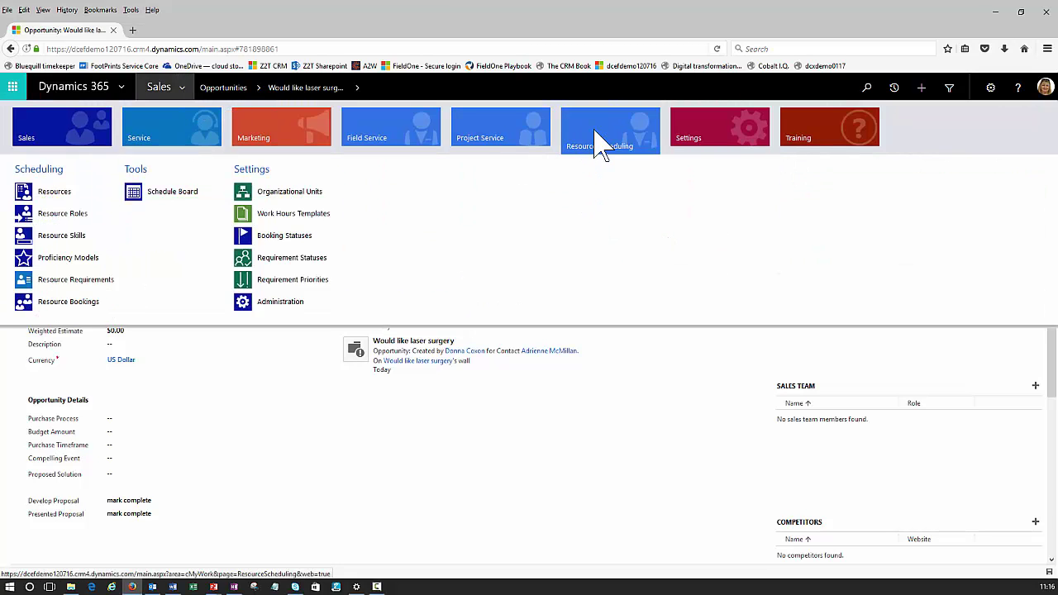
click(266, 203)
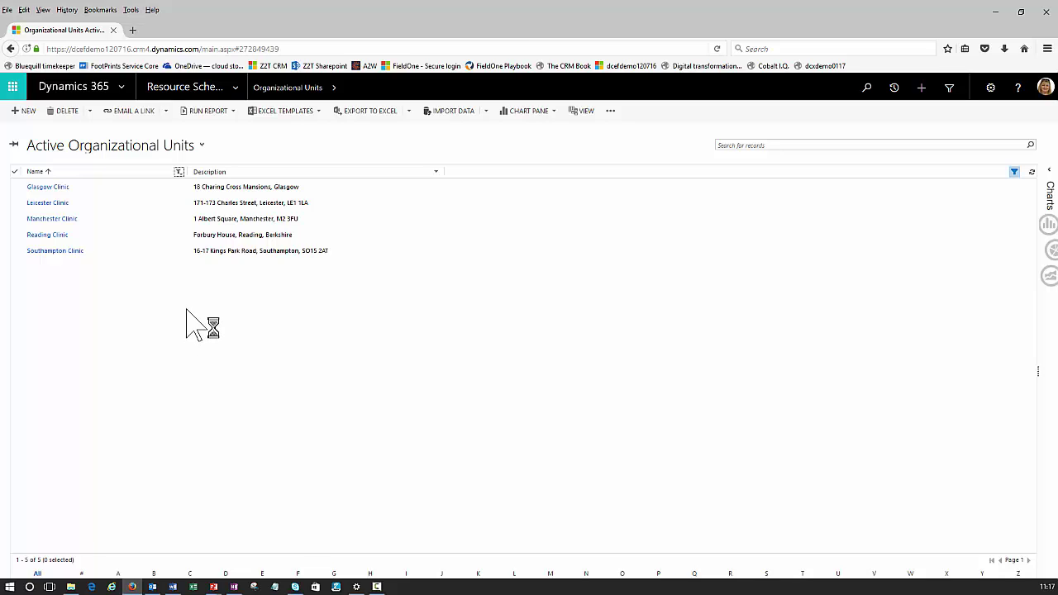
Review the Clinic Advisor and Surgeon resource roles, then open the Resource Skills list
click(236, 88)
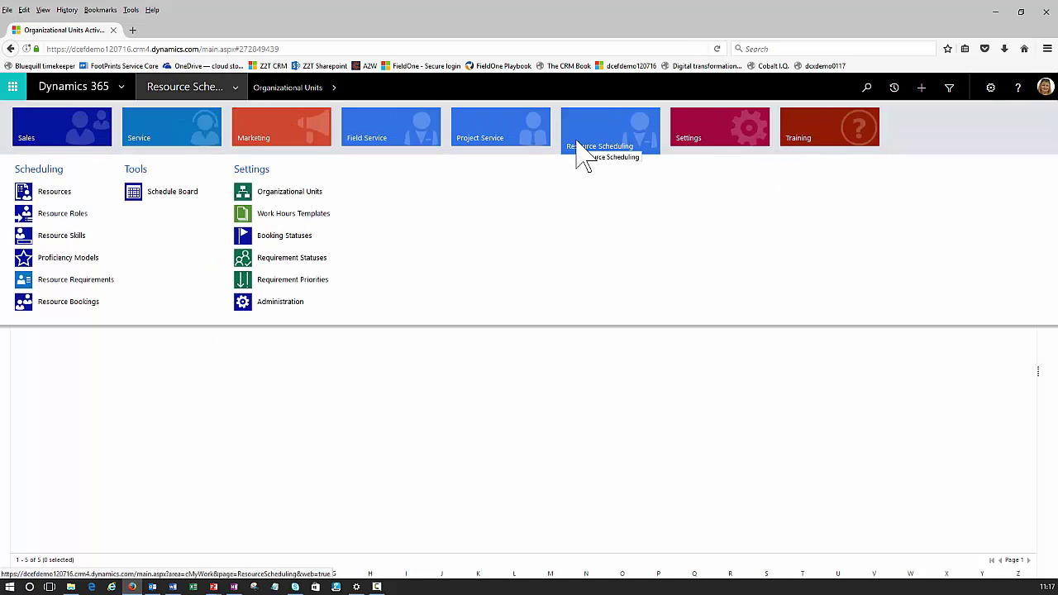
click(71, 214)
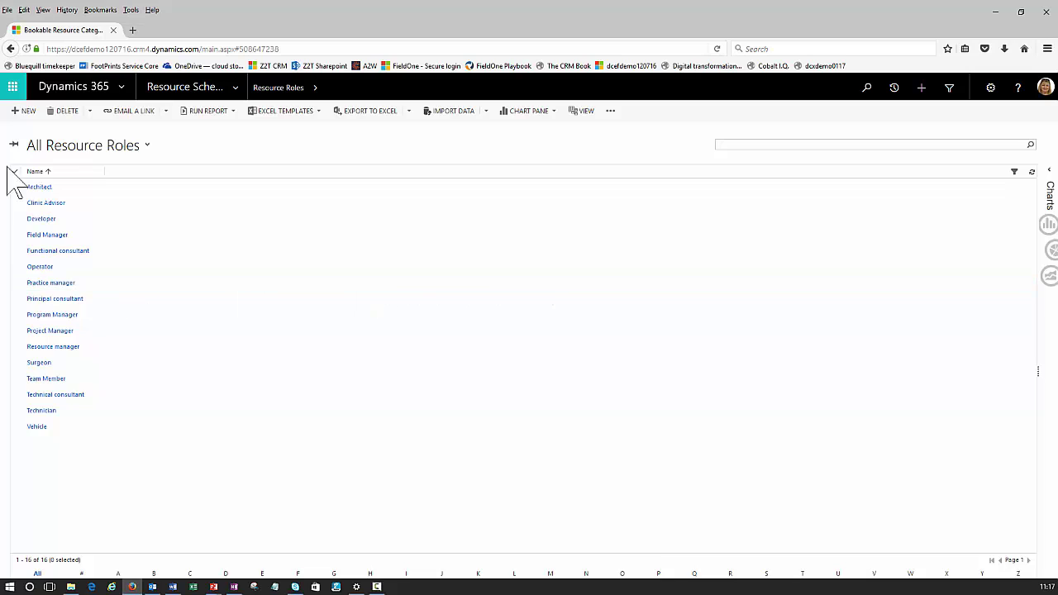
click(88, 203)
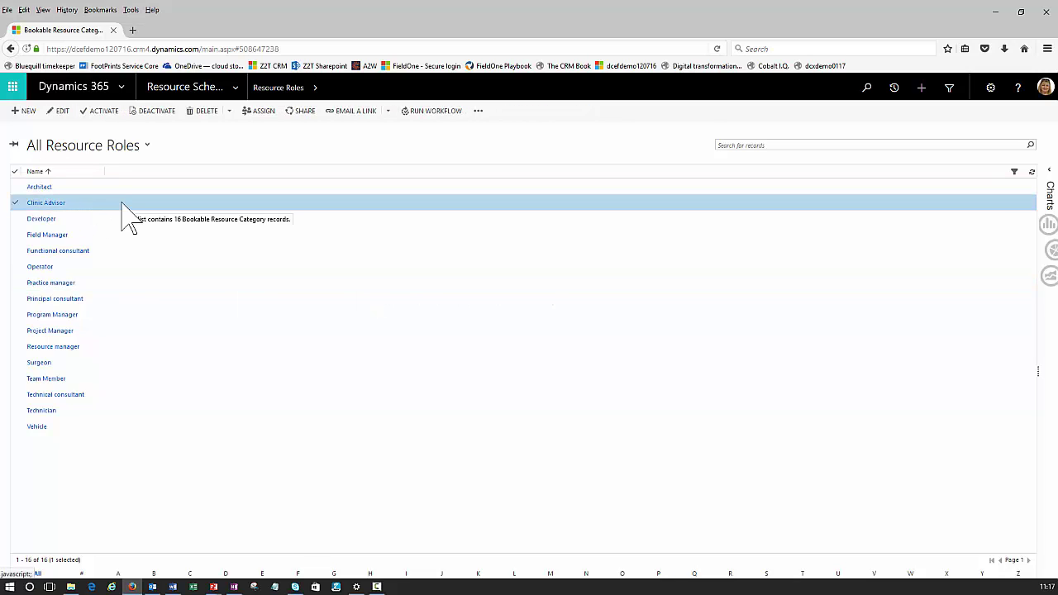
click(82, 362)
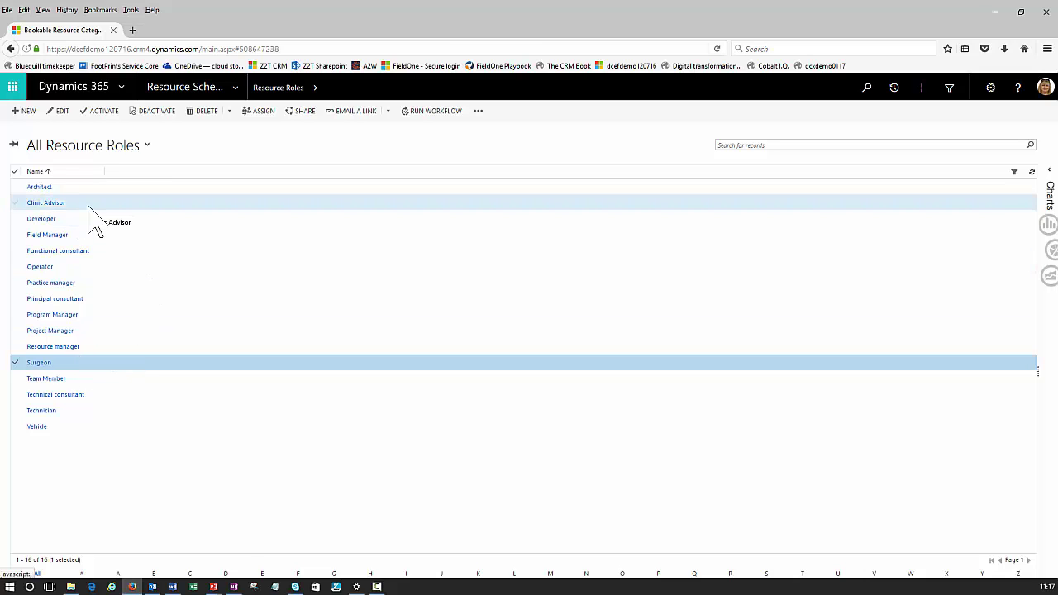
click(235, 87)
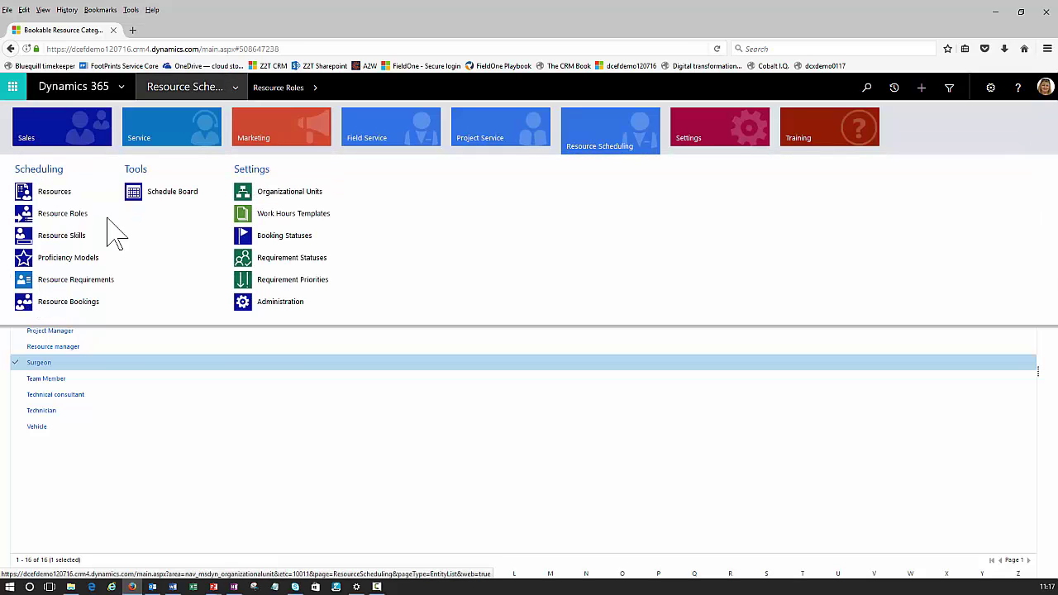
click(50, 240)
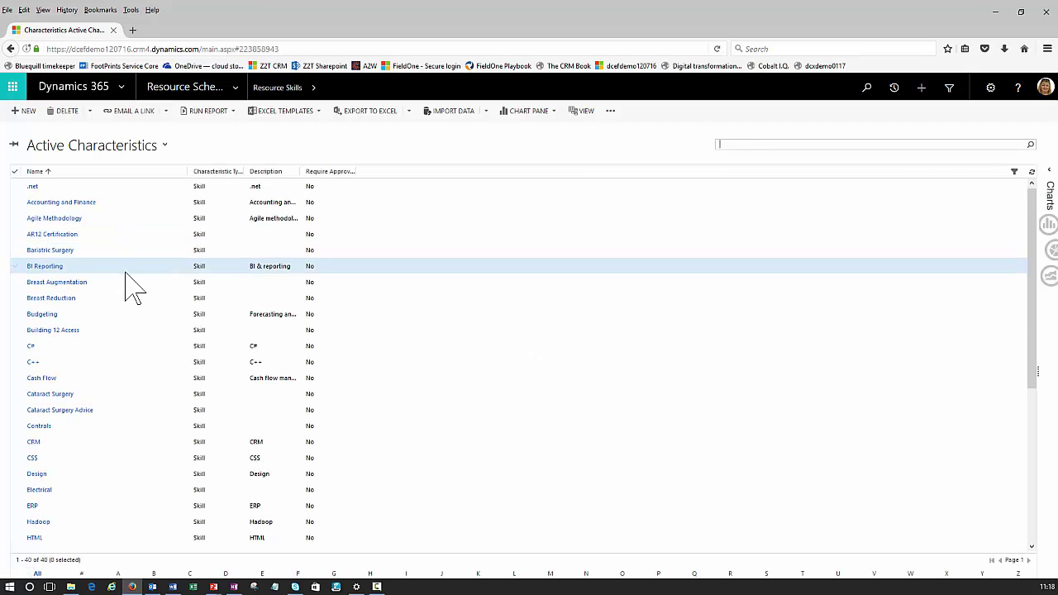
Inspect the Lens Surgery Advice, Cataract Surgery and Cataract Surgery Advice skills
scroll(126, 285, down, 5)
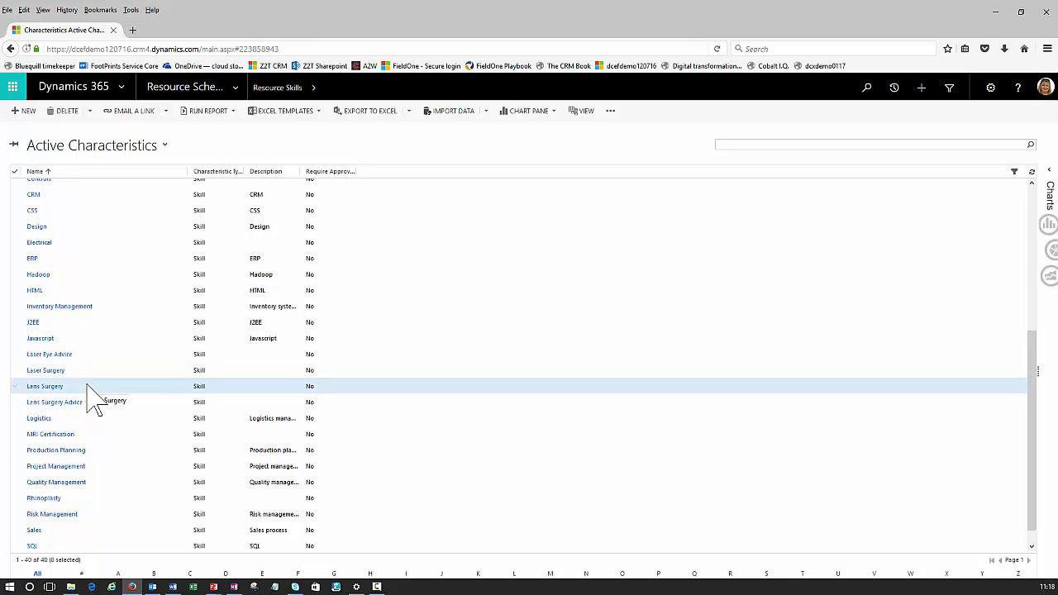
click(115, 405)
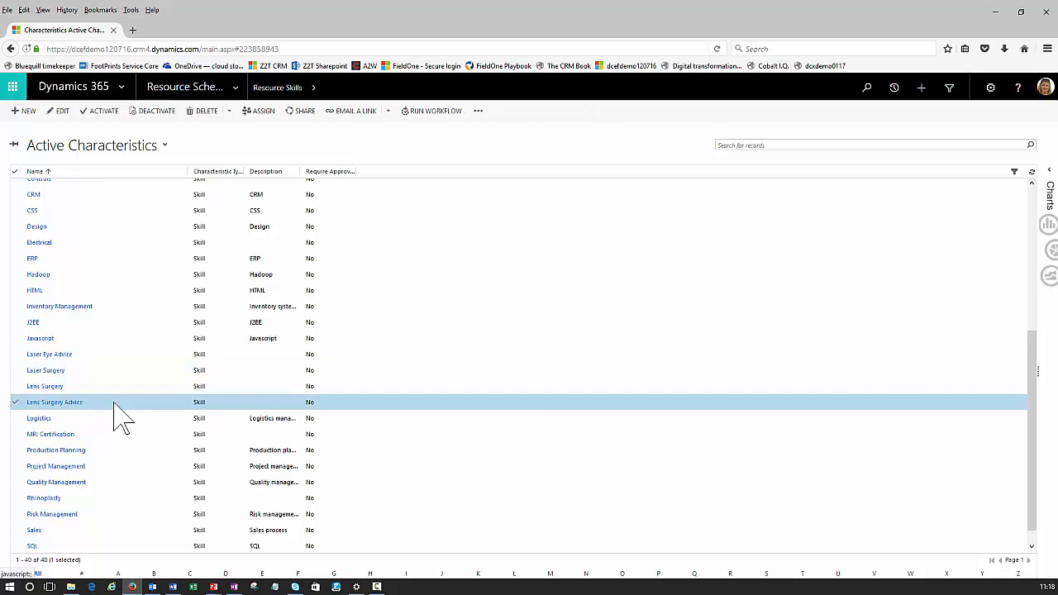
scroll(116, 418, up, 3)
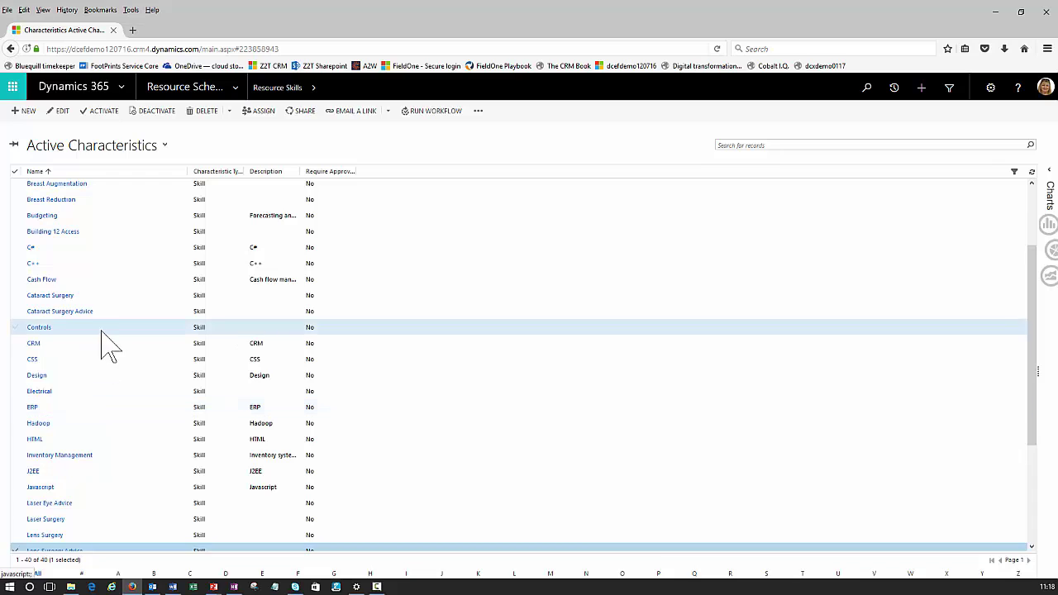
click(124, 298)
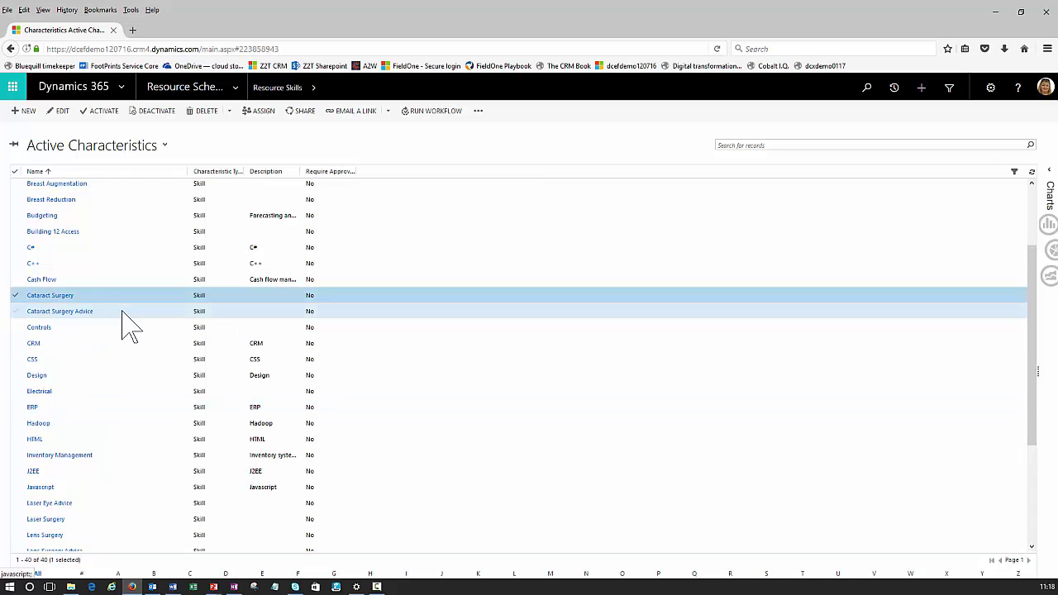
click(122, 313)
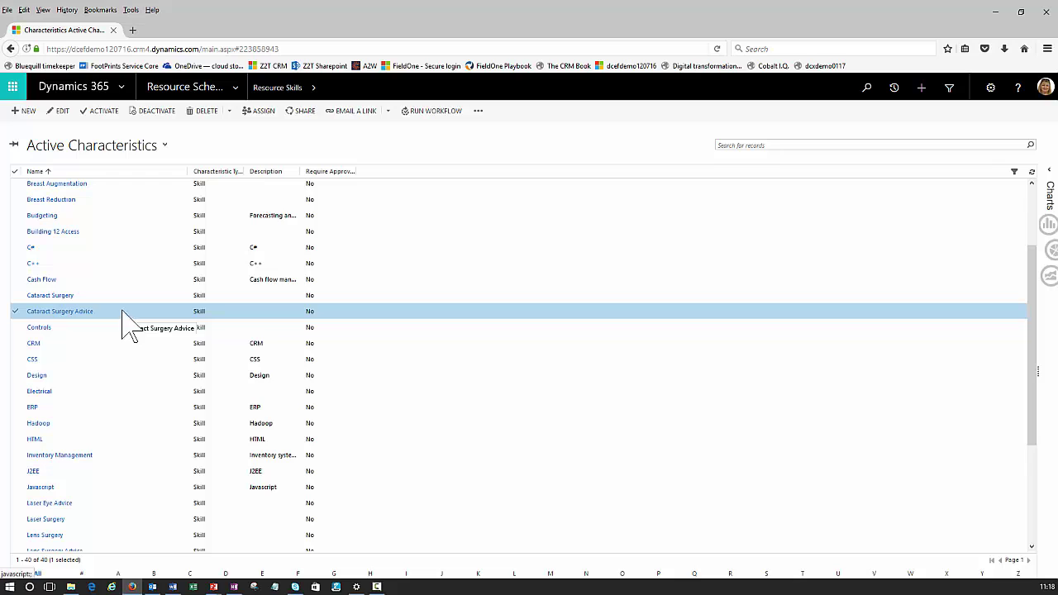
click(237, 88)
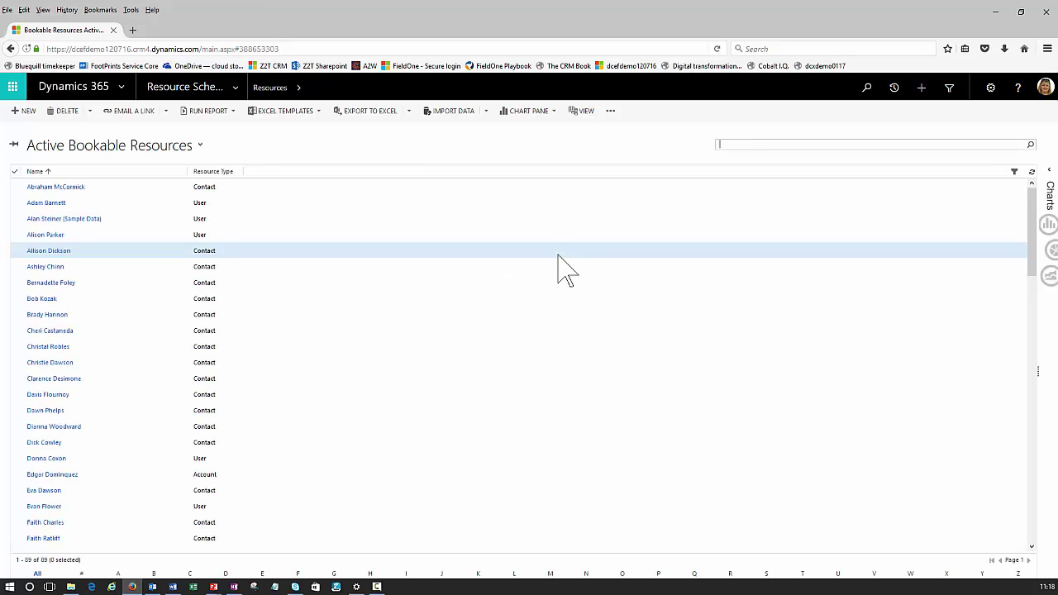
Open the surgeon user resource record and start a new Resource Skills entry
click(82, 510)
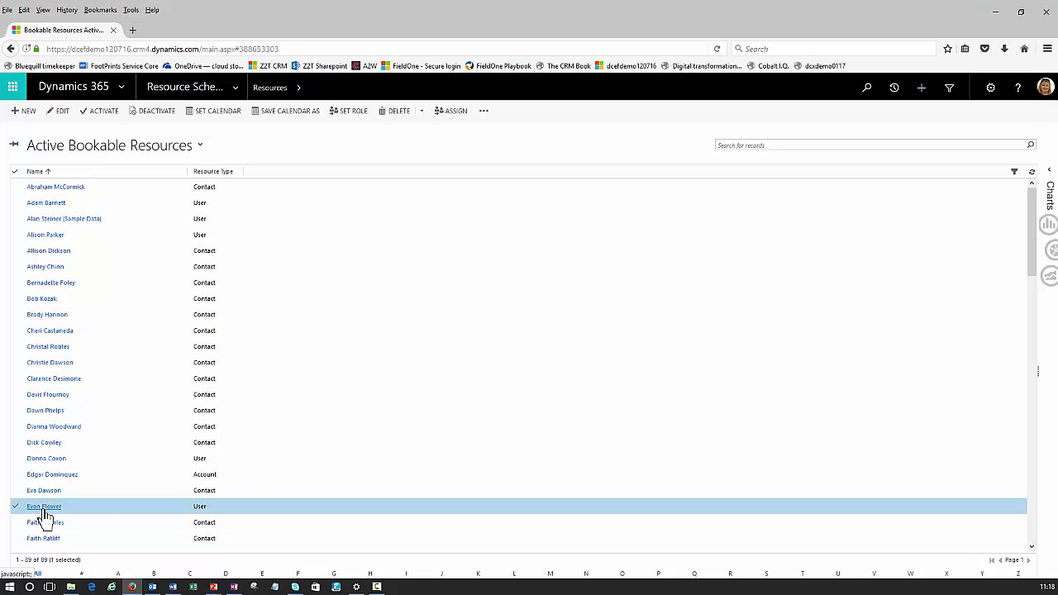
click(44, 509)
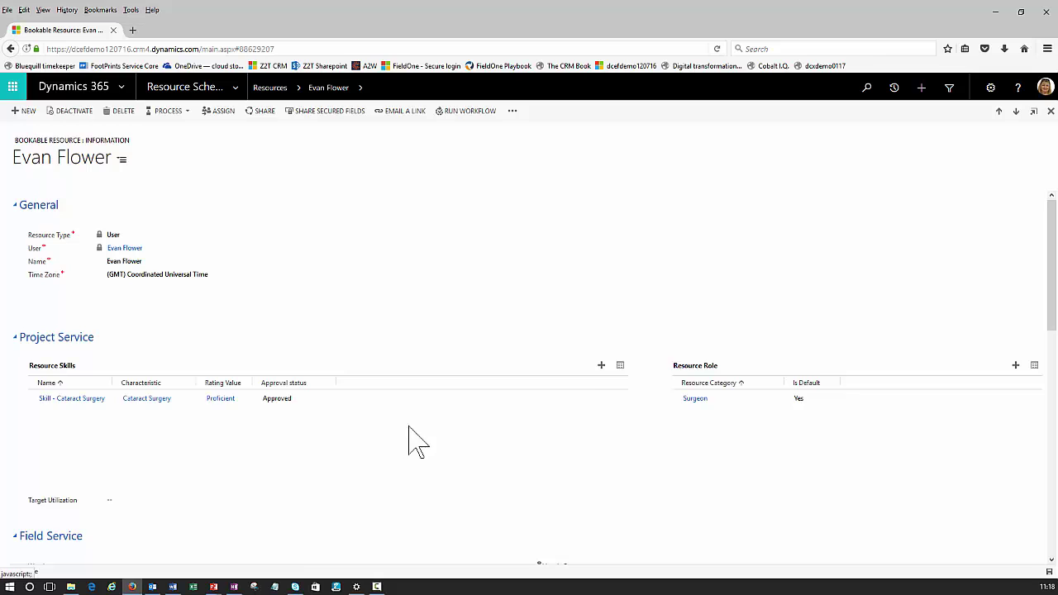
click(602, 366)
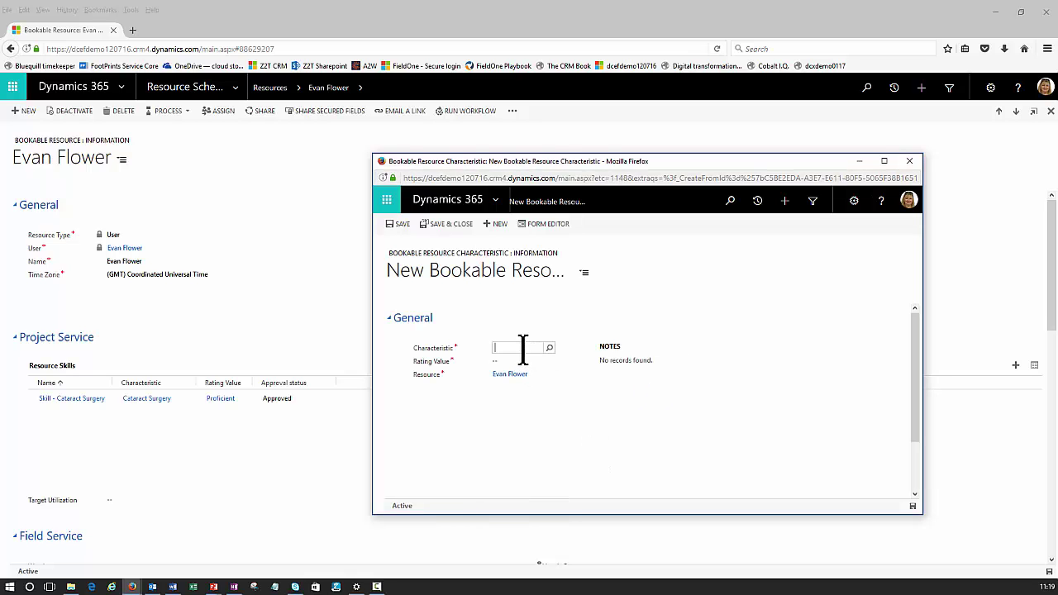
Add the Lens Surgery characteristic with rating Proficient and save it
text(lens)
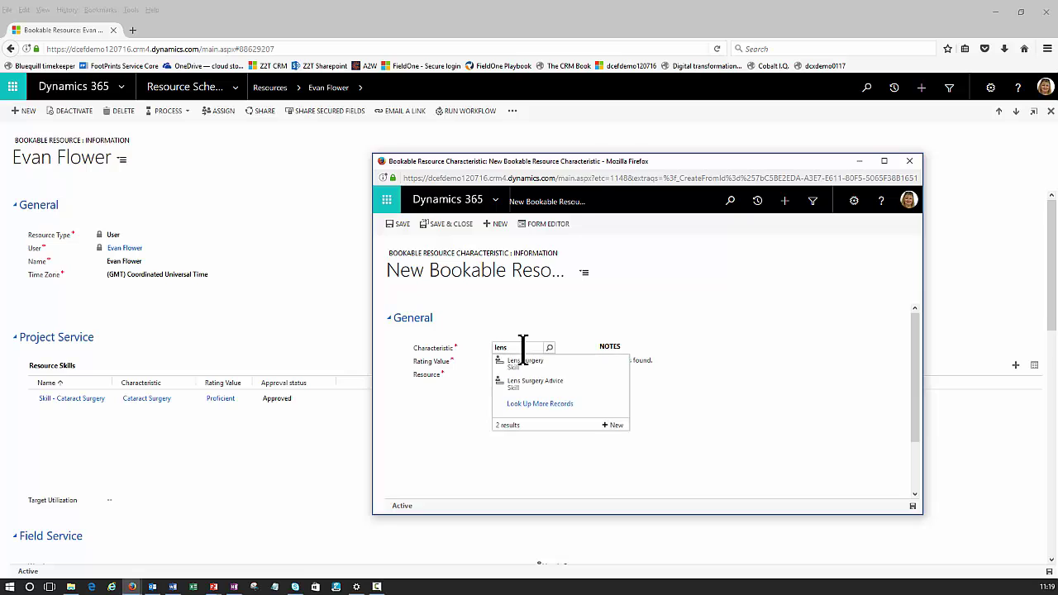
click(528, 364)
click(520, 361)
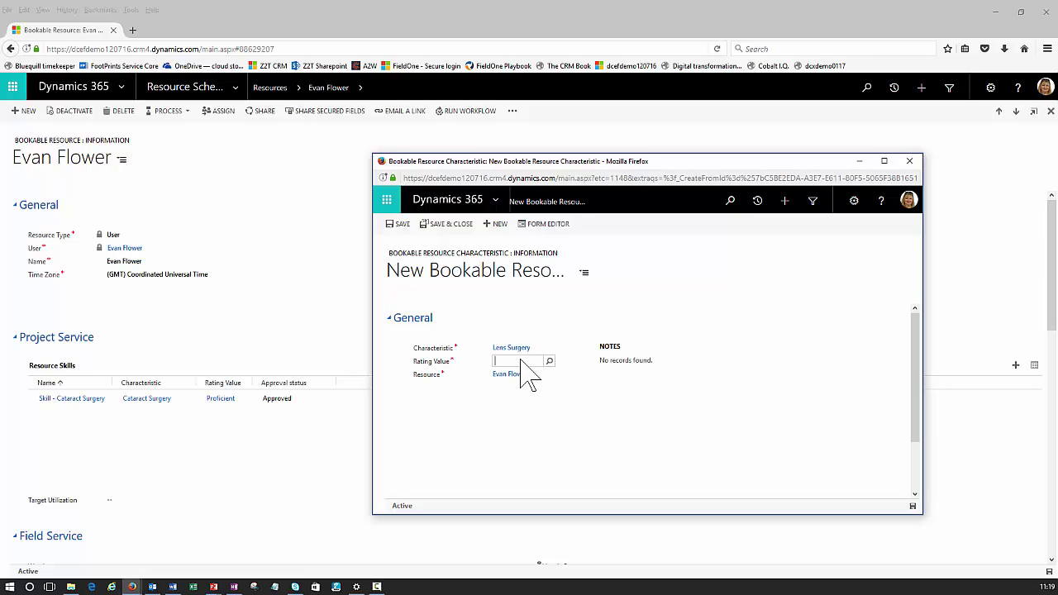
text(prof)
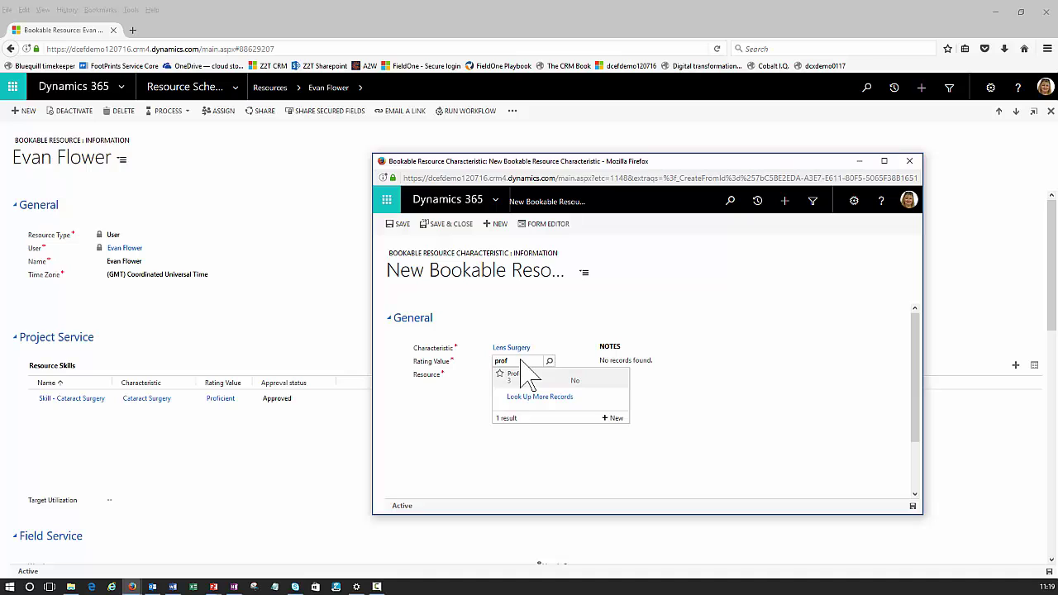
click(530, 378)
click(462, 226)
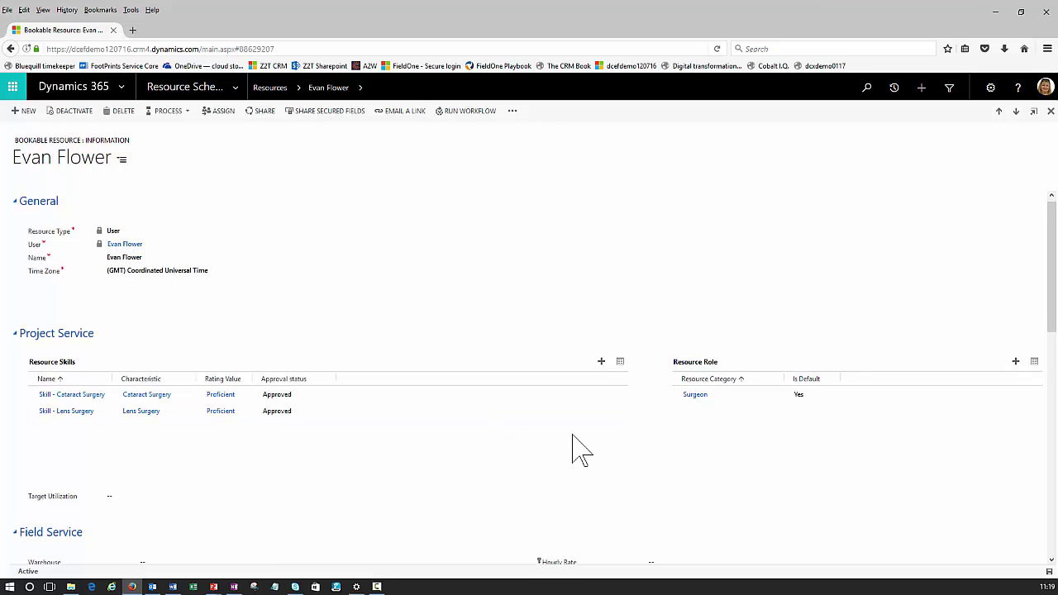
Check the resource's Reading Clinic organizational unit, then show its related-records menu
scroll(581, 449, down, 3)
scroll(631, 416, down, 10)
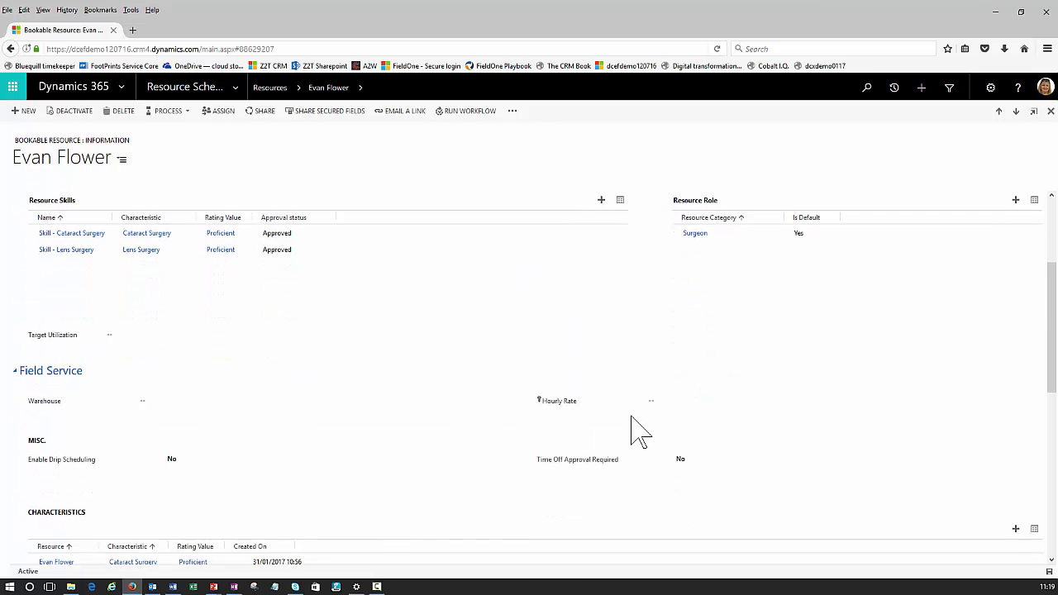
scroll(633, 422, down, 3)
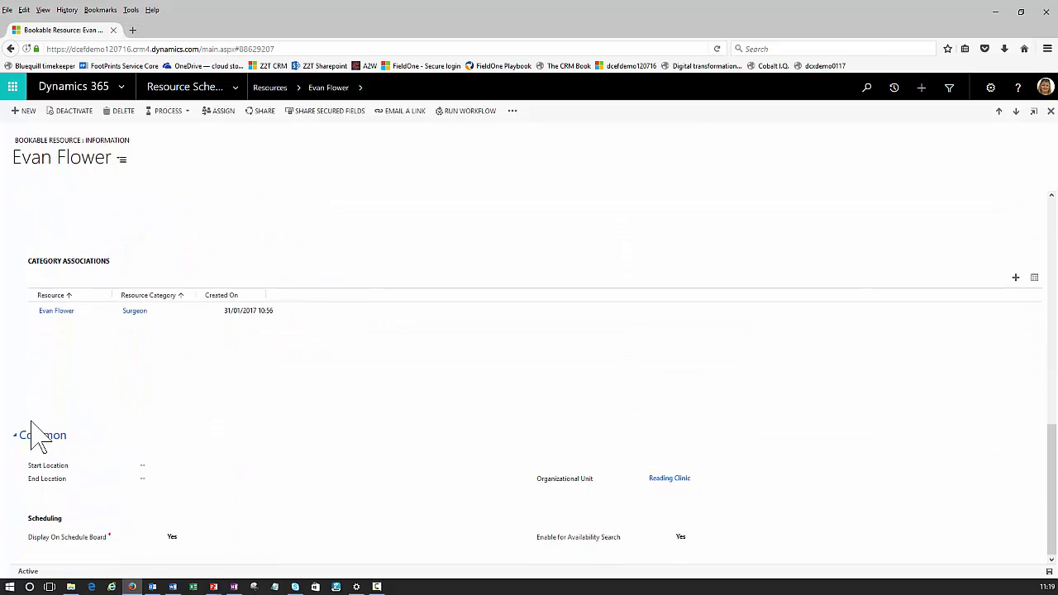
click(727, 488)
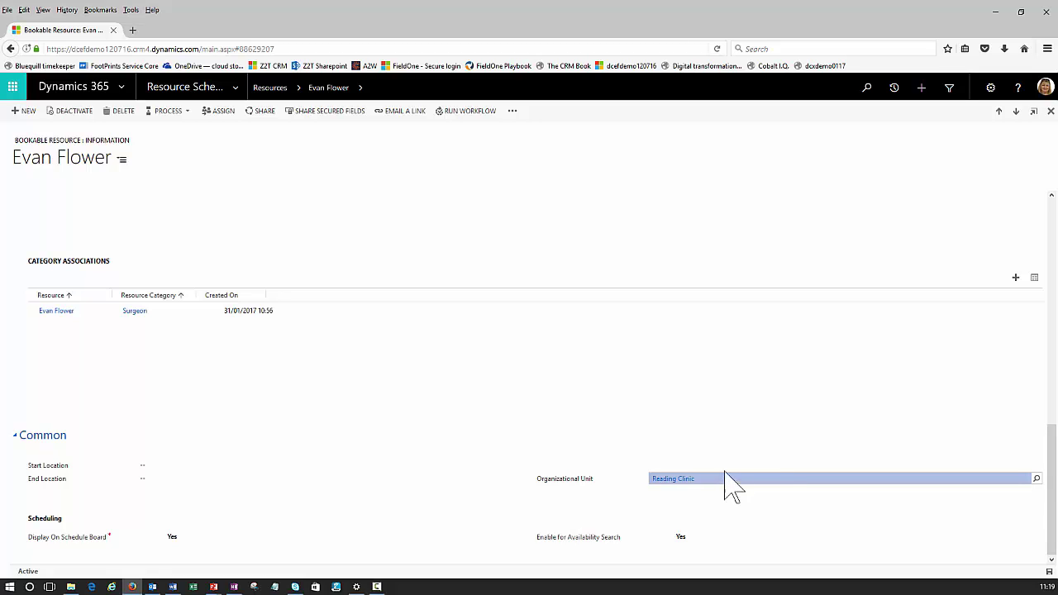
scroll(723, 480, up, 5)
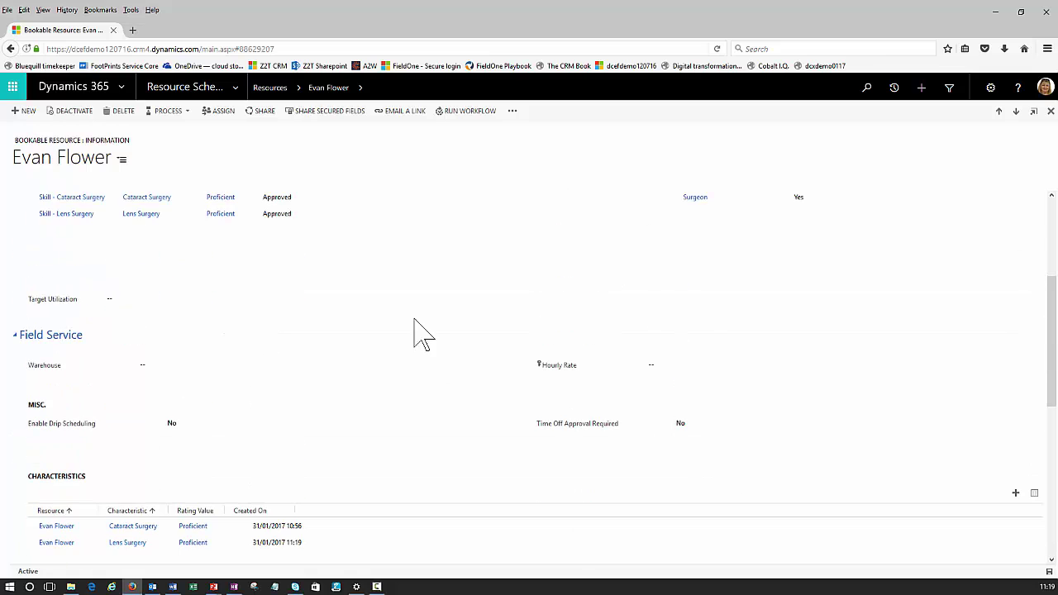
click(361, 88)
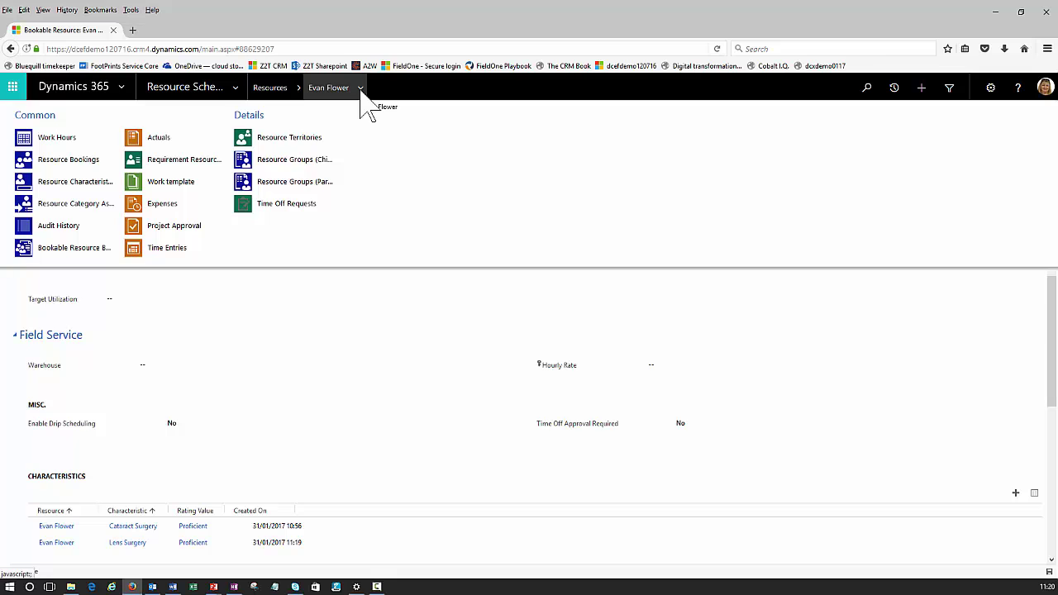
Open Work Hours and review the entire recurring 09:00–20:00 weekly schedule from January 31
click(60, 147)
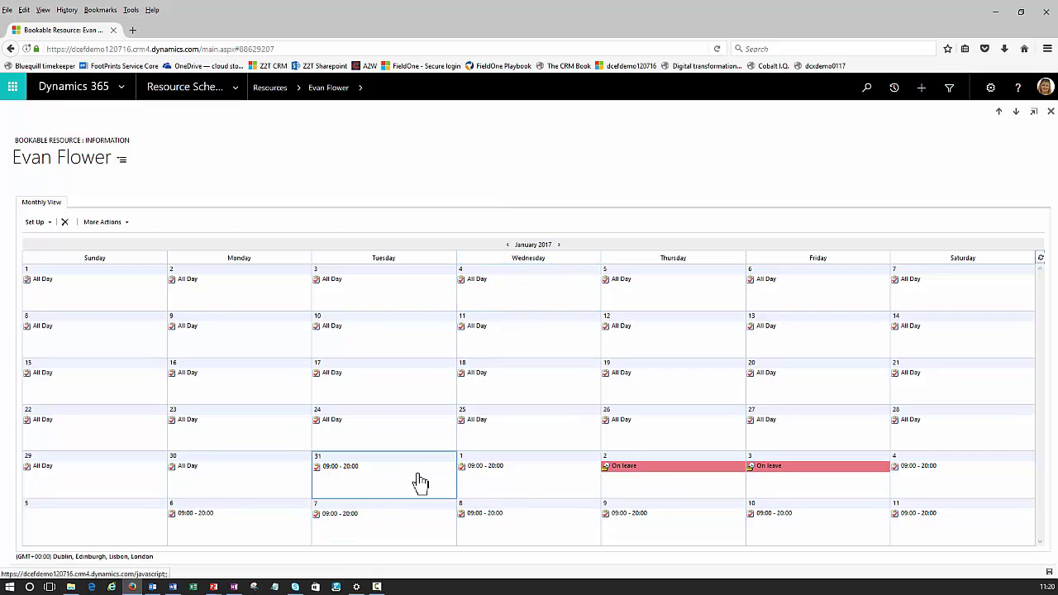
double_click(339, 470)
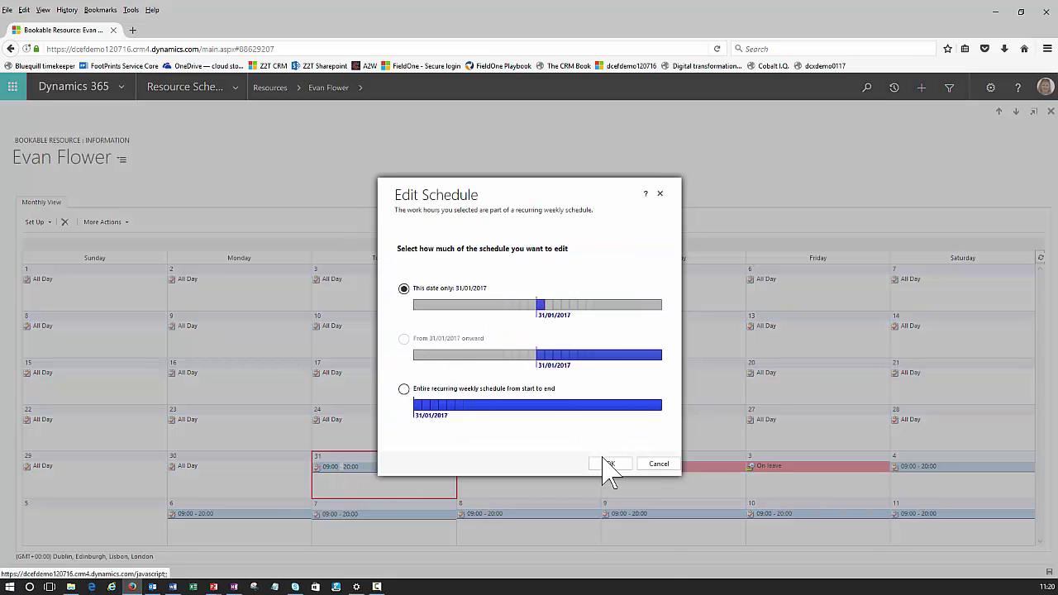
click(404, 389)
click(610, 464)
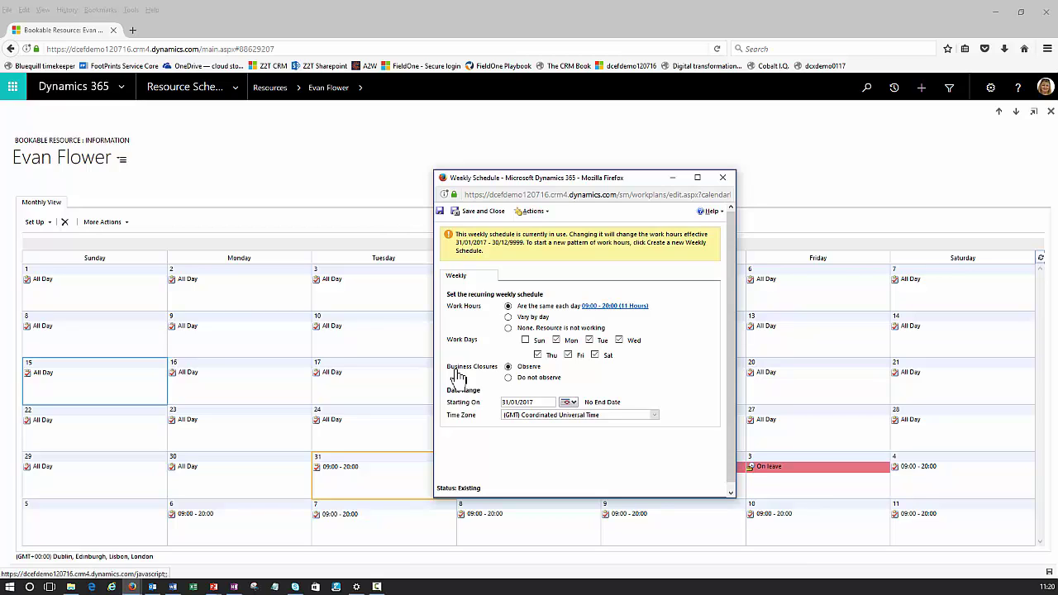
click(478, 211)
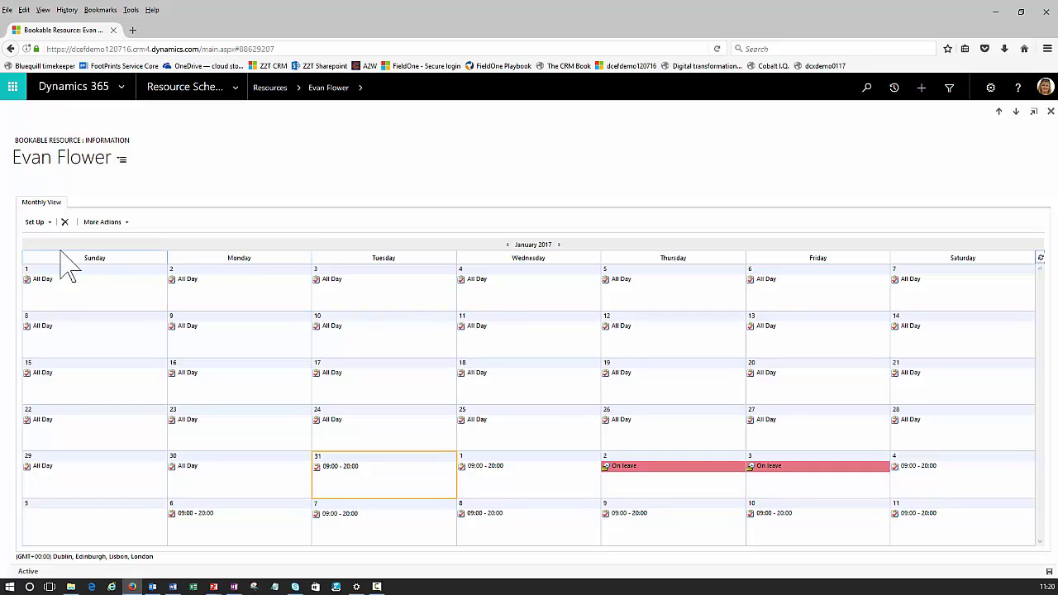
Show the Set Up options for a new weekly schedule, one-day schedule or time off
click(37, 223)
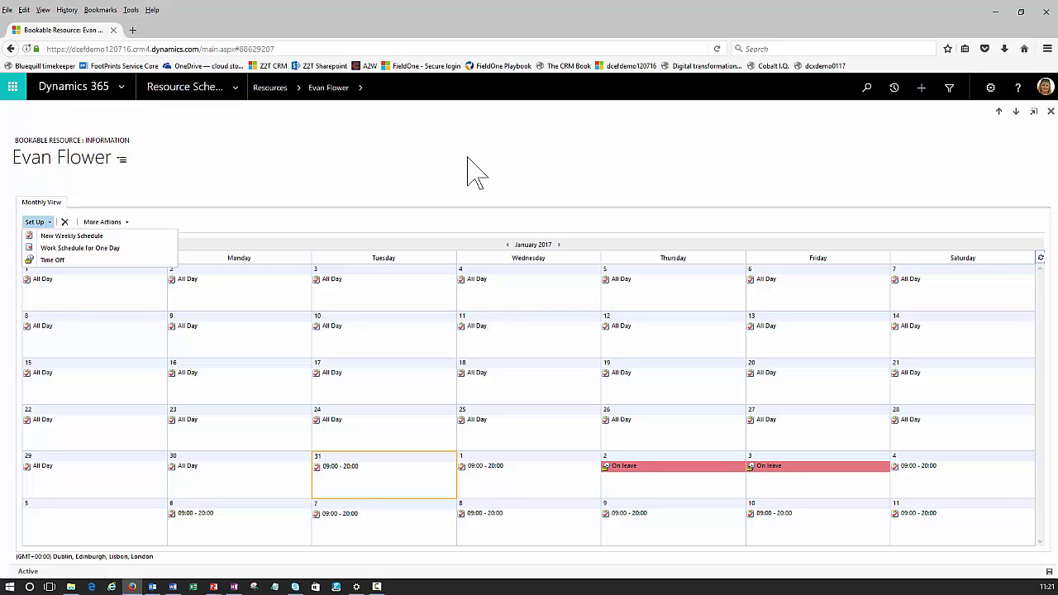
Create an opportunity with topic 'Interested in laser surgery', link a contact, and save it
key(alt+Left)
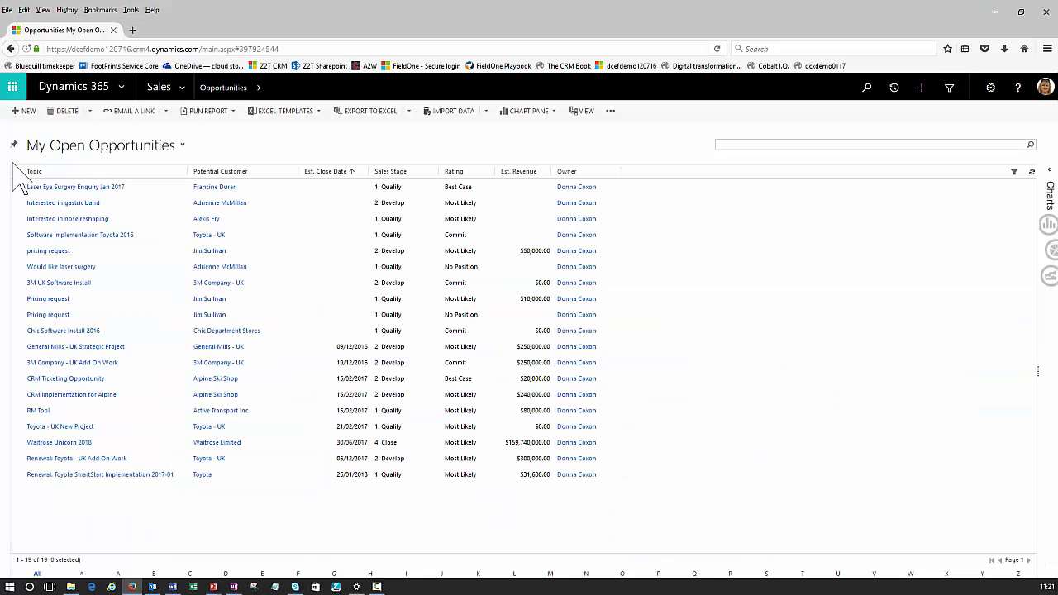
click(23, 110)
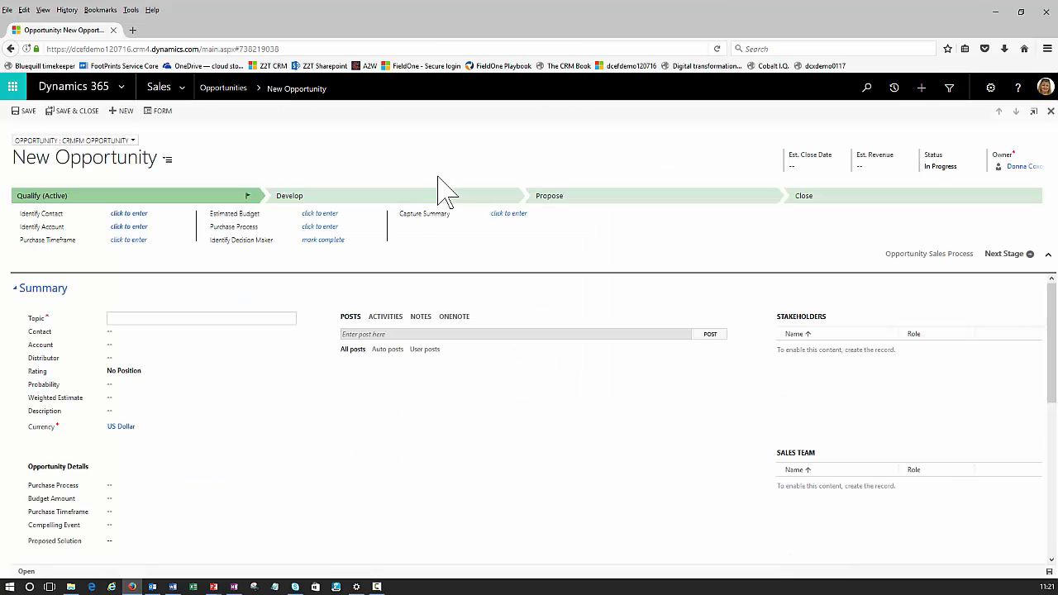
click(1048, 255)
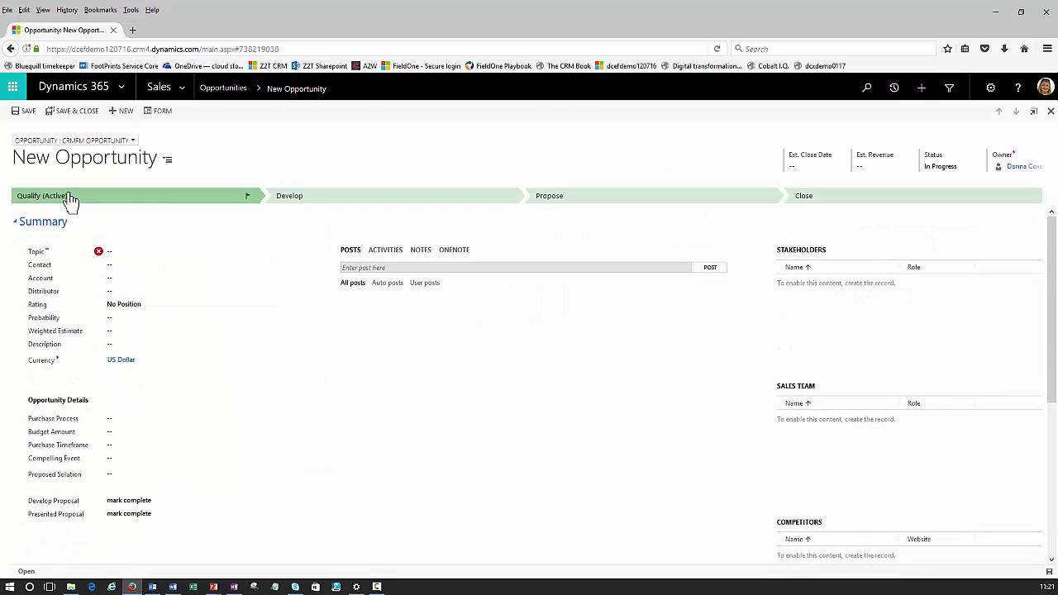
click(132, 250)
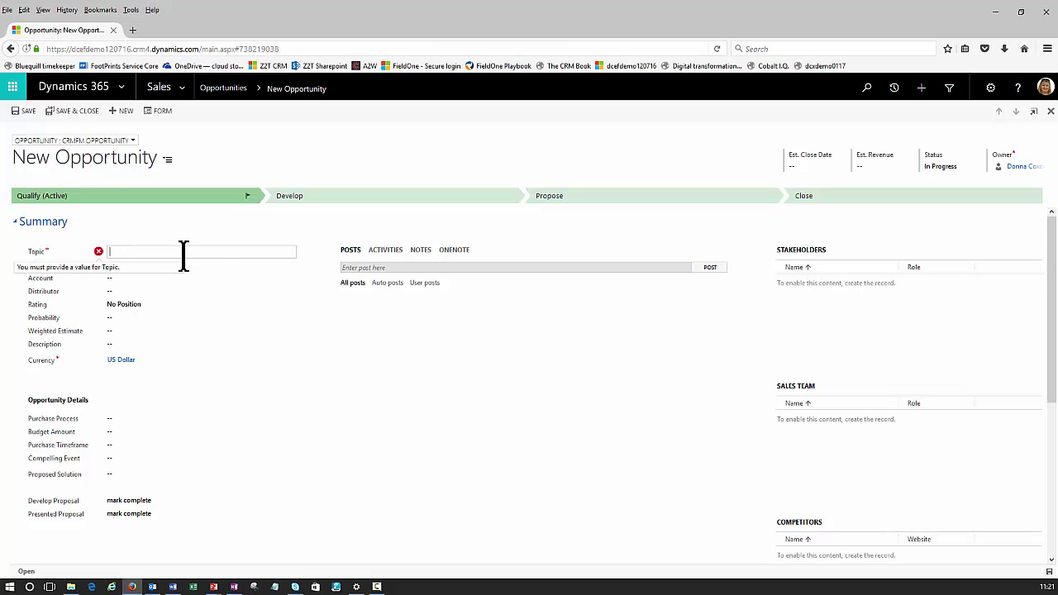
text(Interested in laser surgery)
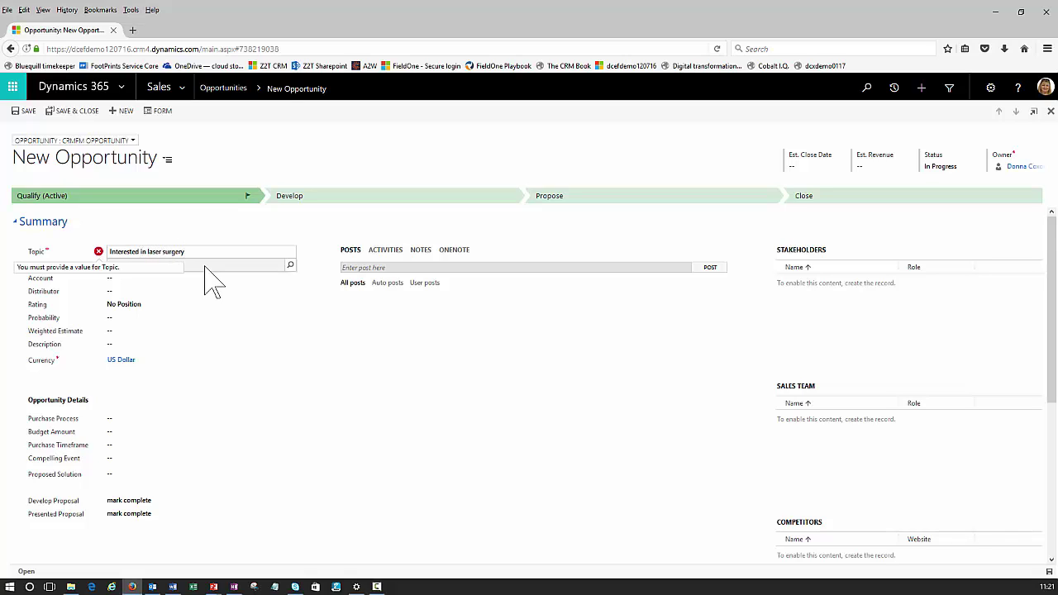
key(Tab)
click(289, 268)
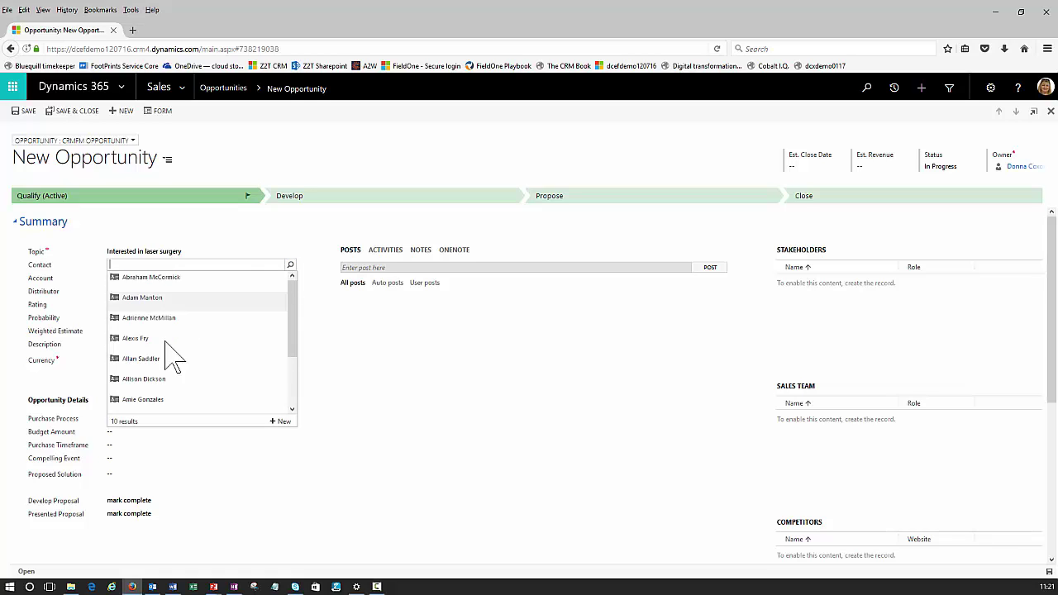
click(173, 354)
click(1050, 571)
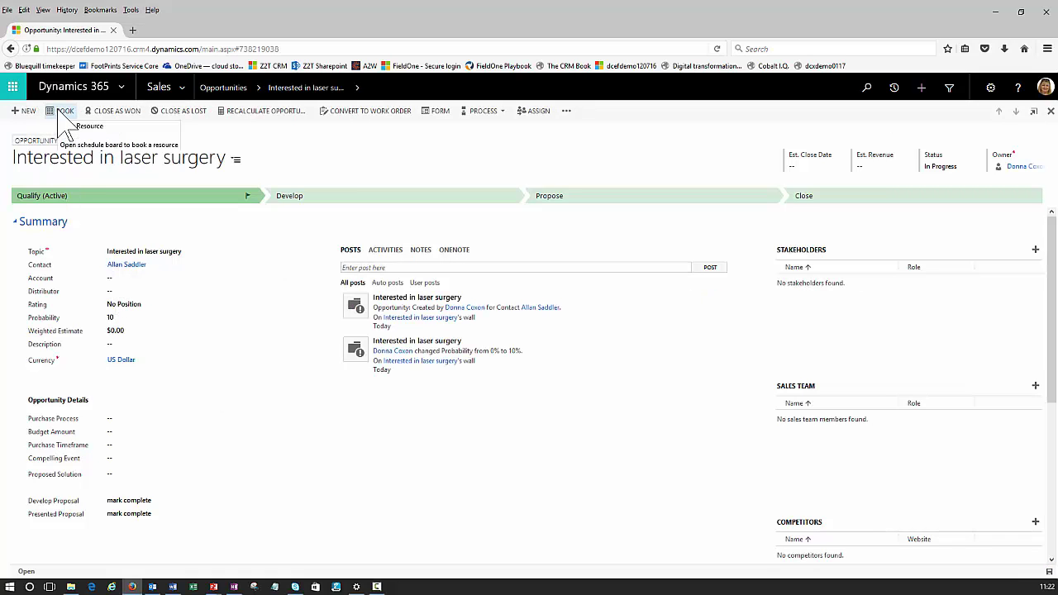
Launch the Schedule Board from BOOK, listing one available resource on 02/02/2017, 18:00–21:00
click(59, 113)
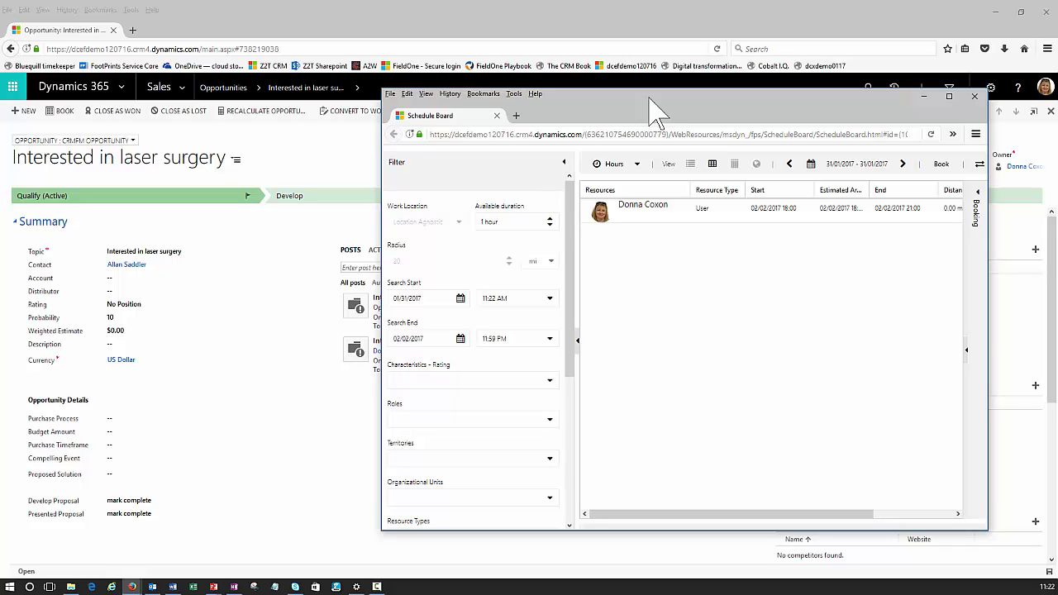
mouse_move(670, 235)
Select the listed resource and filter by the Laser Eye Advice characteristic at any rating
click(651, 209)
click(548, 381)
drag(558, 258, 568, 331)
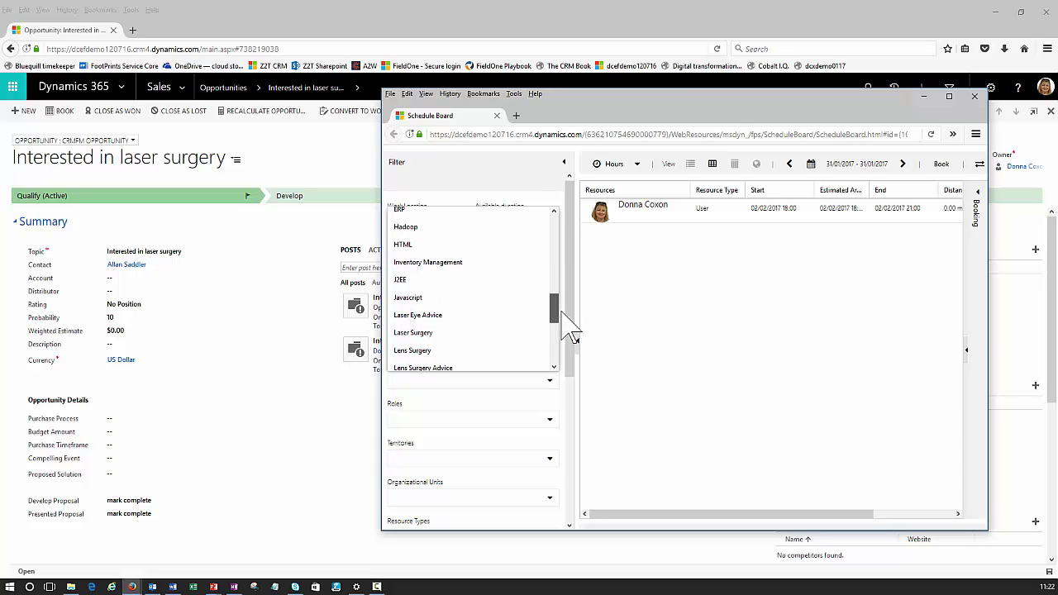
click(432, 317)
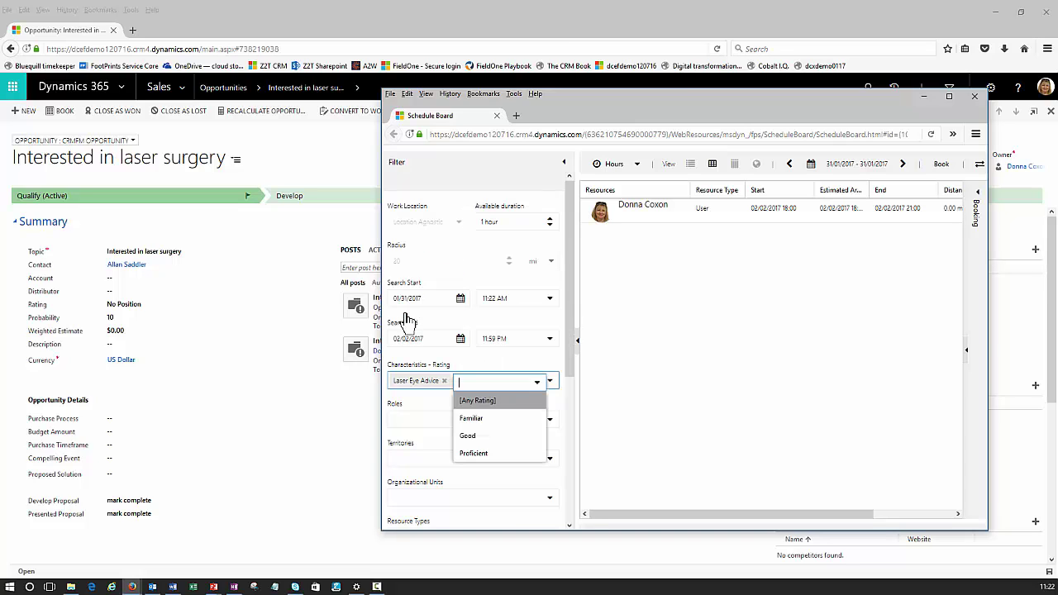
click(513, 334)
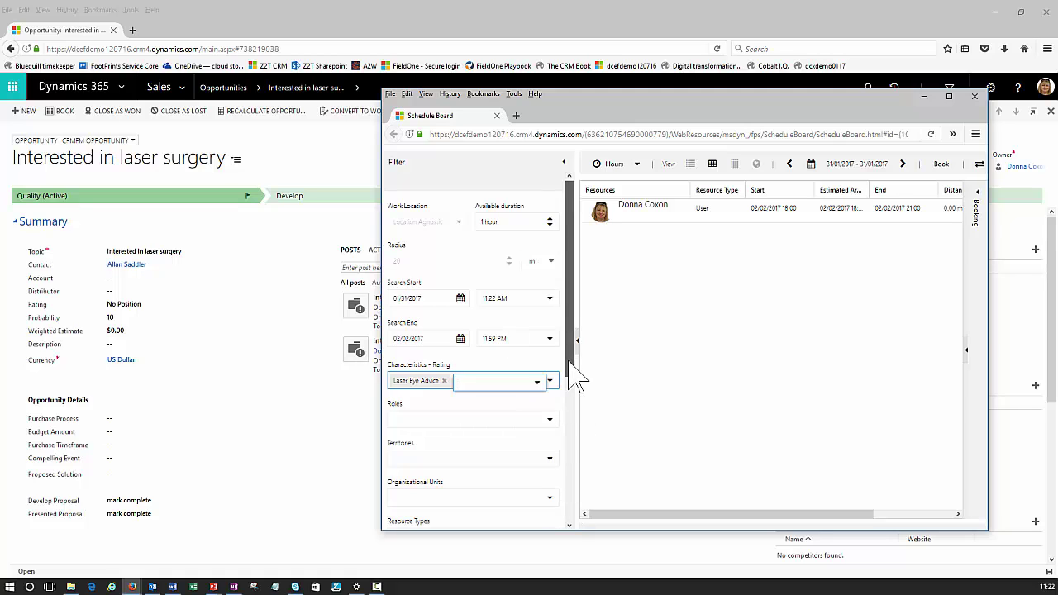
drag(570, 362, 583, 438)
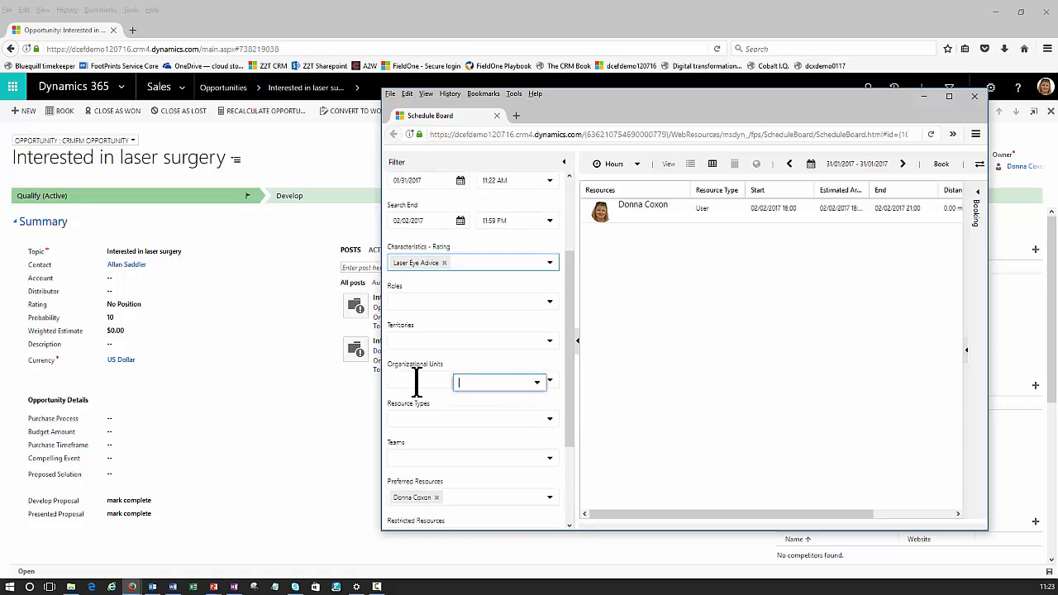
Add Reading Clinic and Southampton Clinic as organizational units and search for matching slots
click(549, 381)
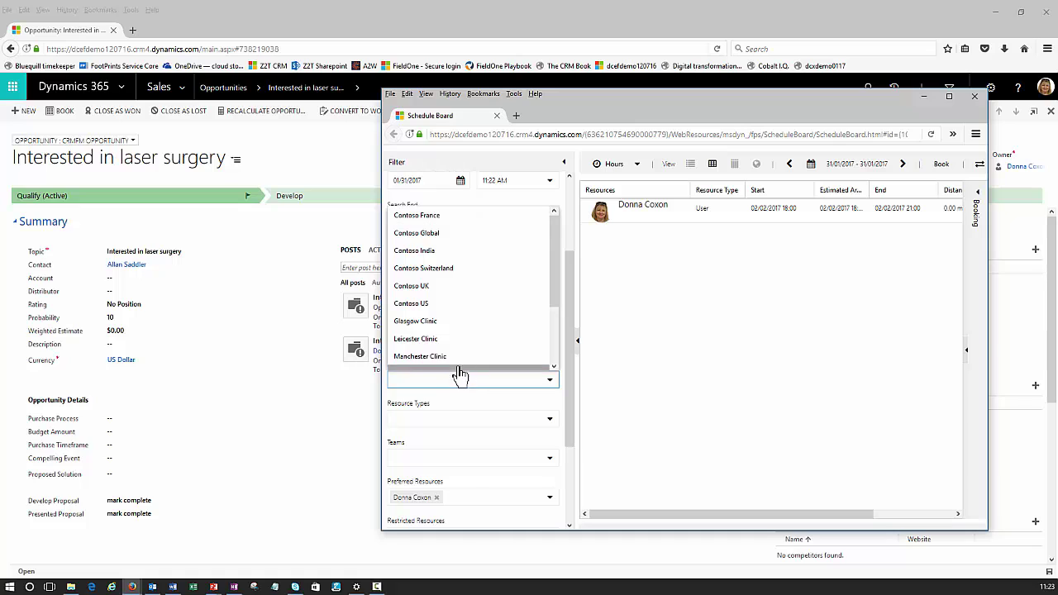
scroll(447, 351, down, 2)
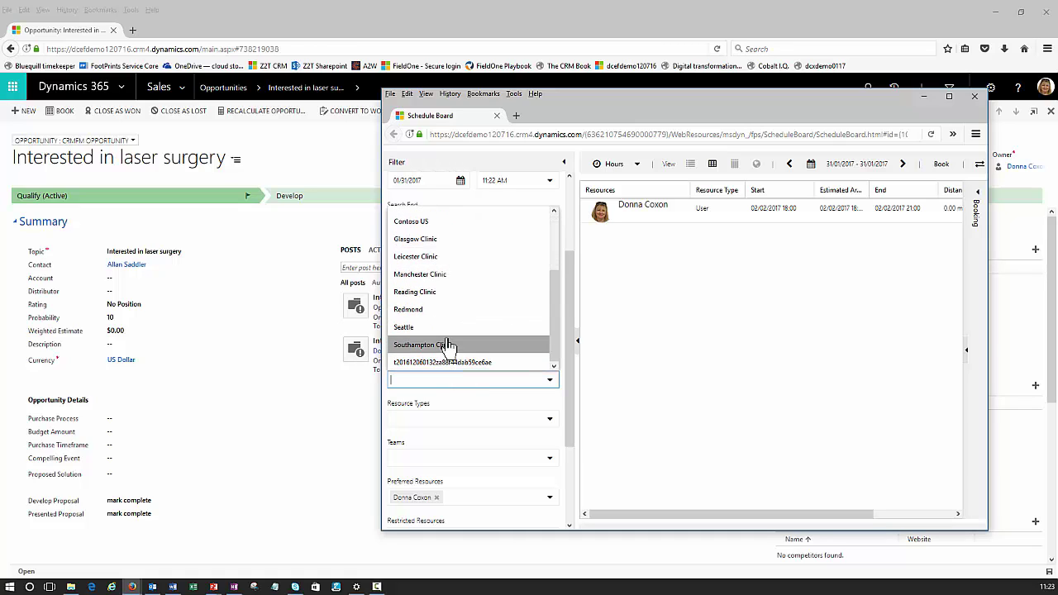
click(444, 293)
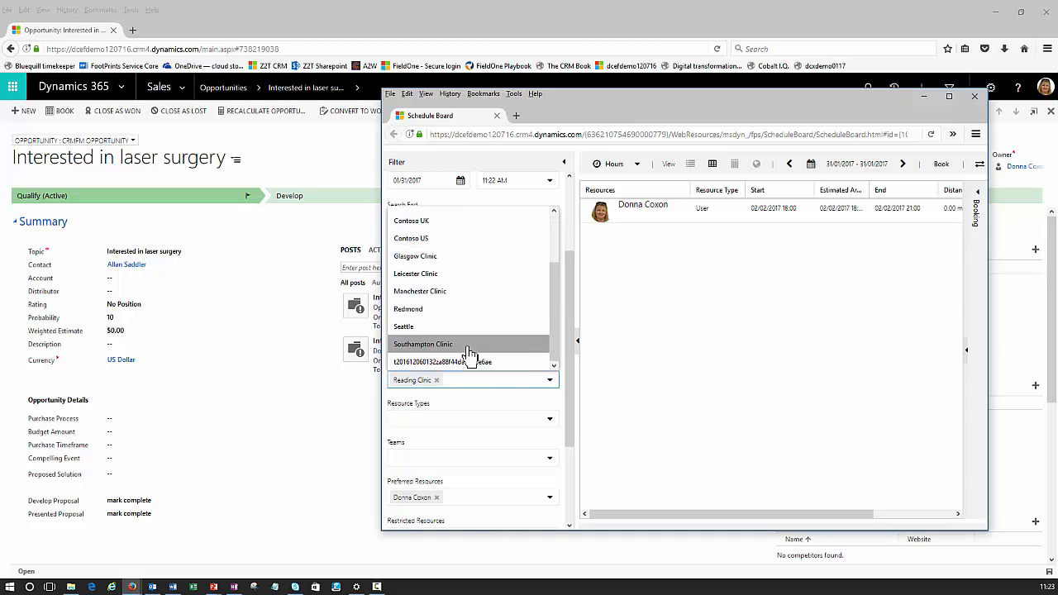
click(468, 347)
scroll(571, 302, up, 2)
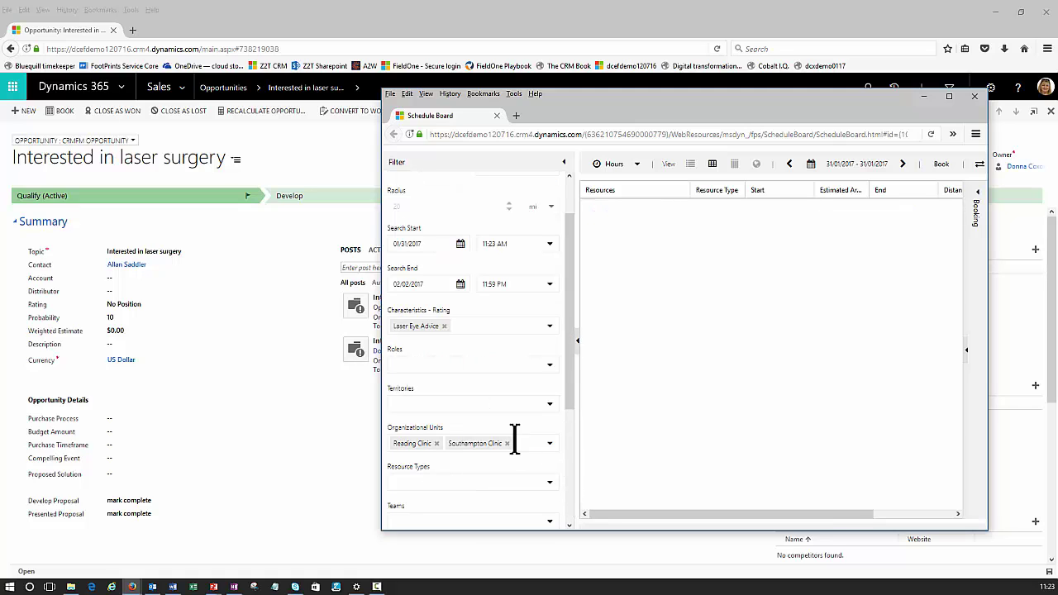
drag(574, 410, 570, 507)
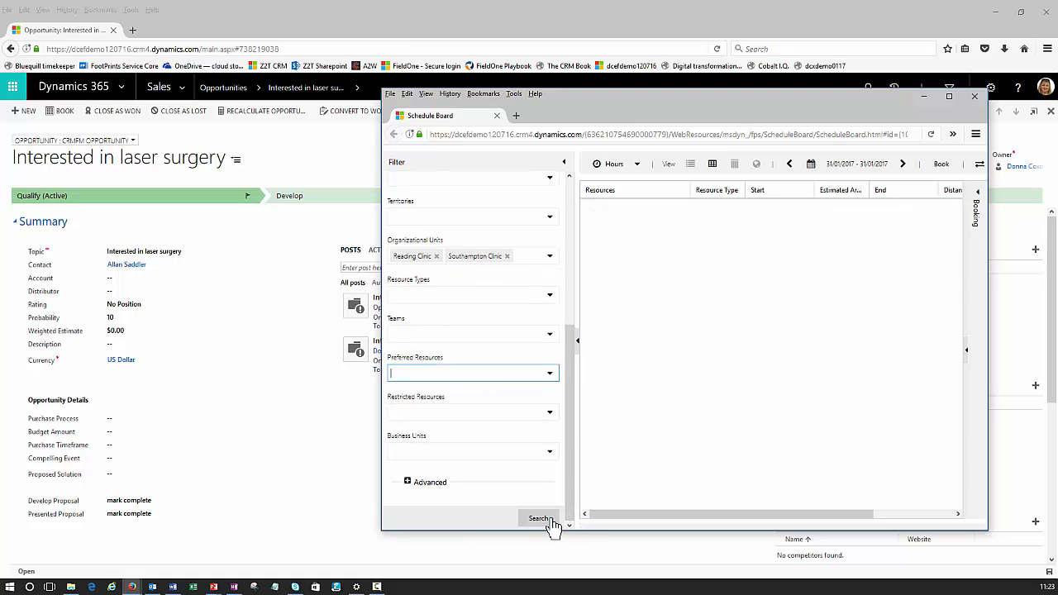
click(541, 519)
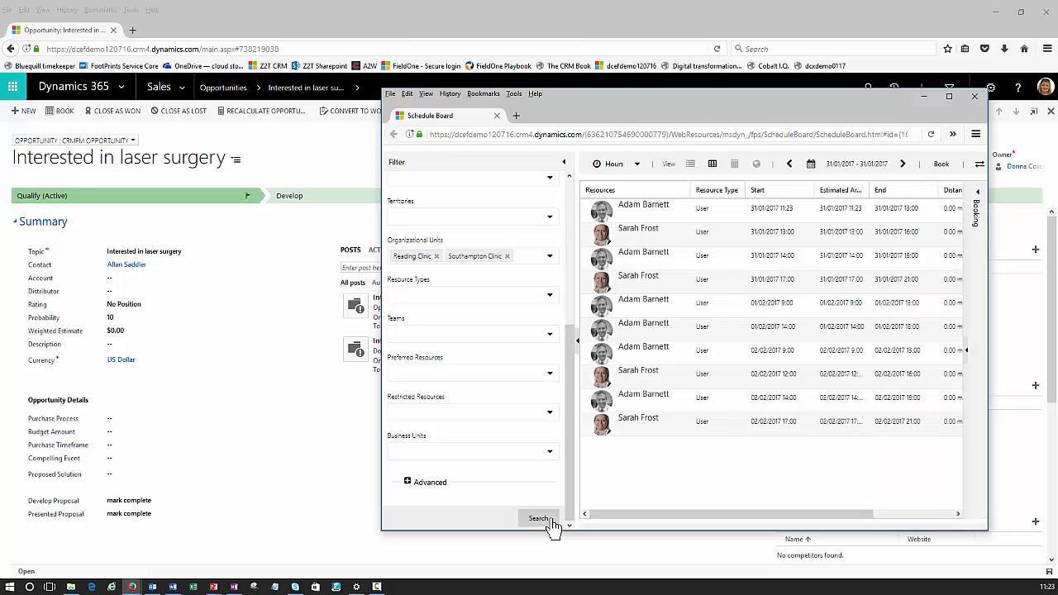
Book the 01/02/2017 9:00–10:00 slot for the opportunity and close the Schedule Board
drag(382, 282, 249, 281)
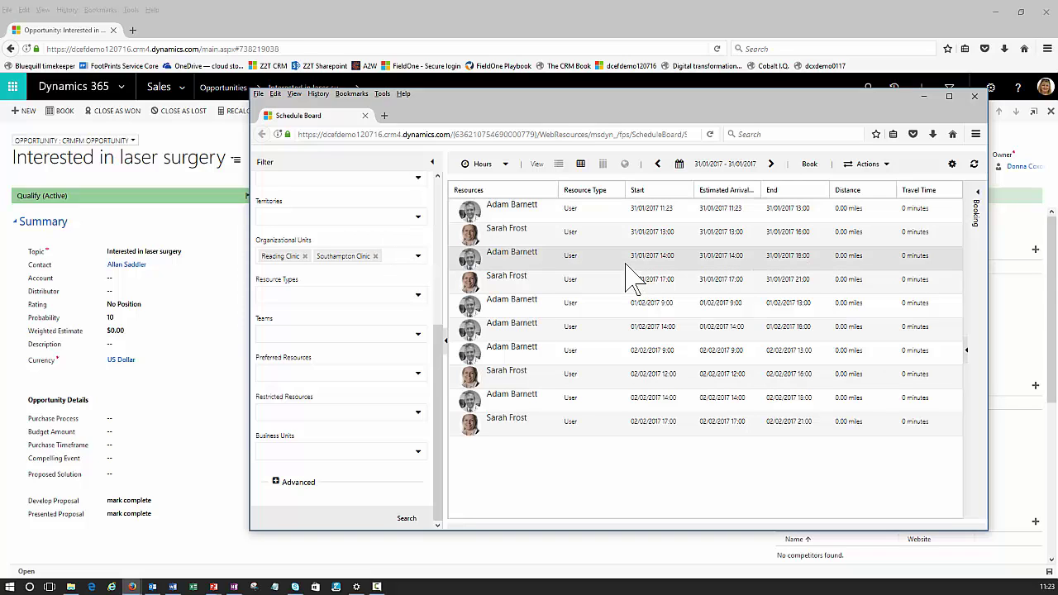
click(478, 324)
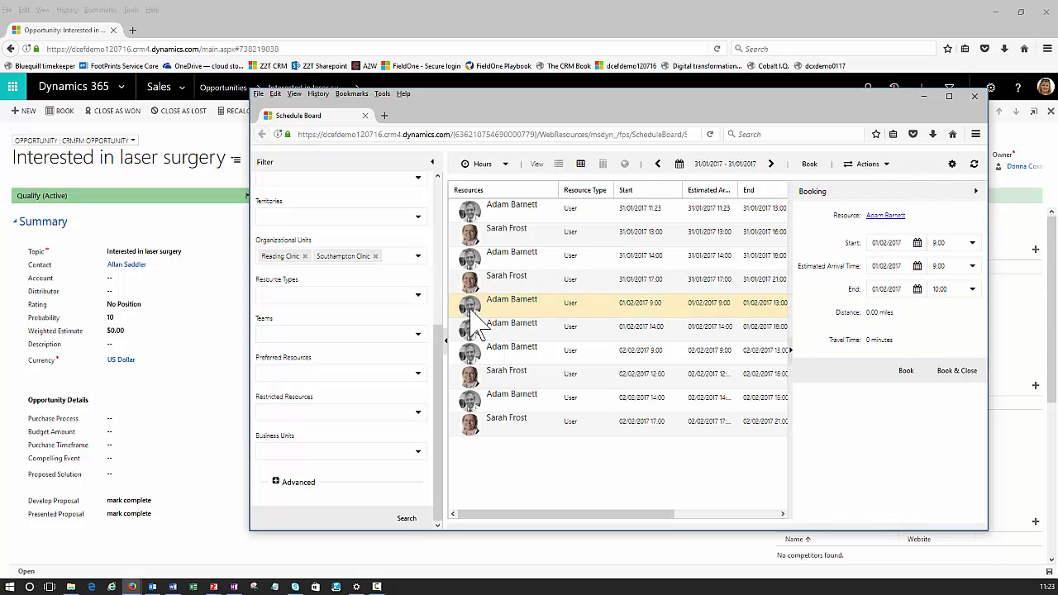
click(906, 371)
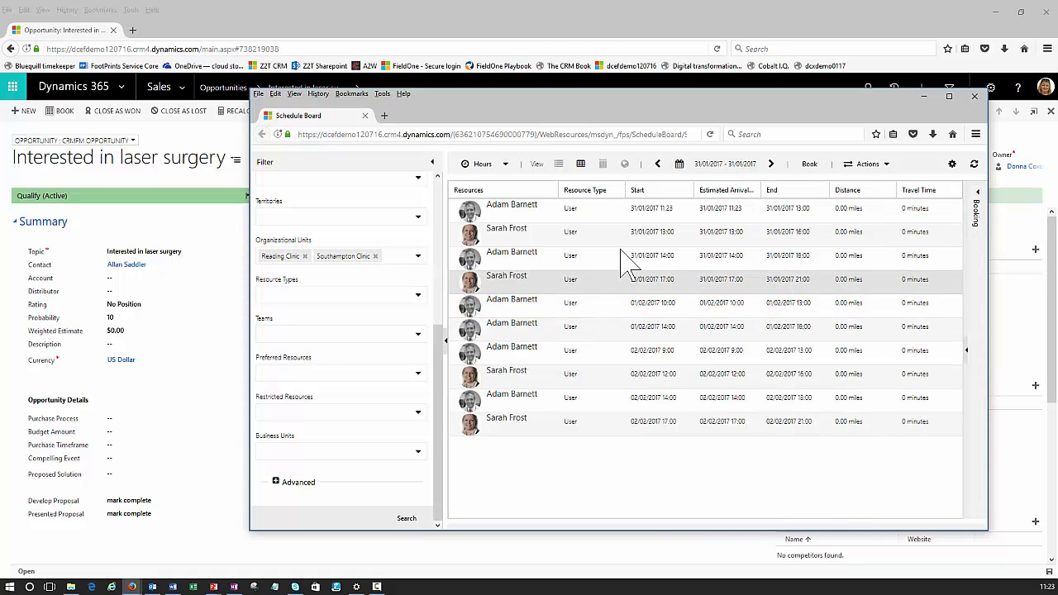
click(975, 97)
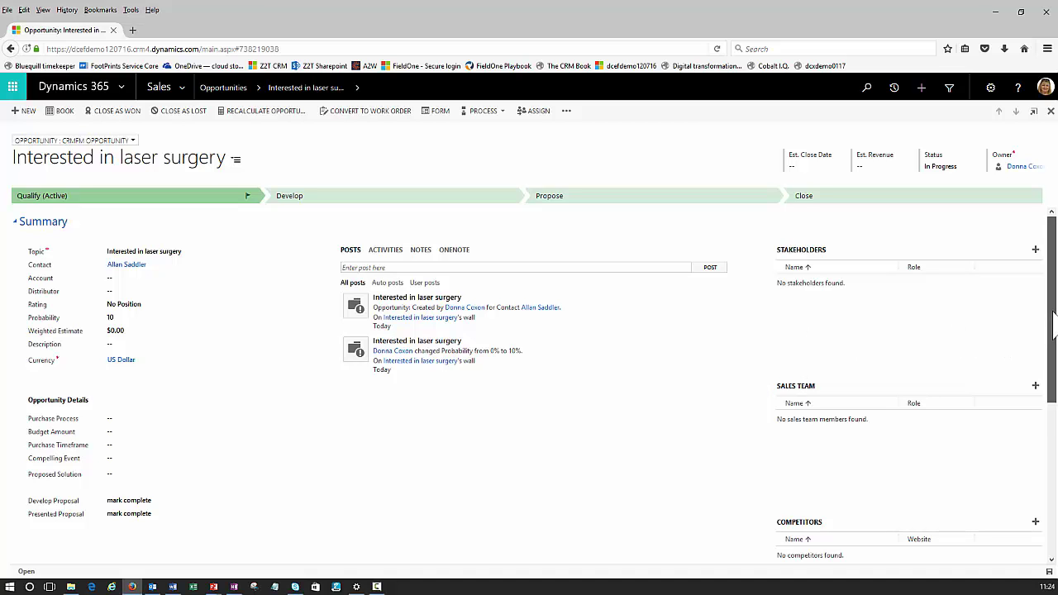
Refresh the Booked Appointments grid so the 01/02/2017 09:00–10:00 booking appears
drag(1055, 331, 1056, 484)
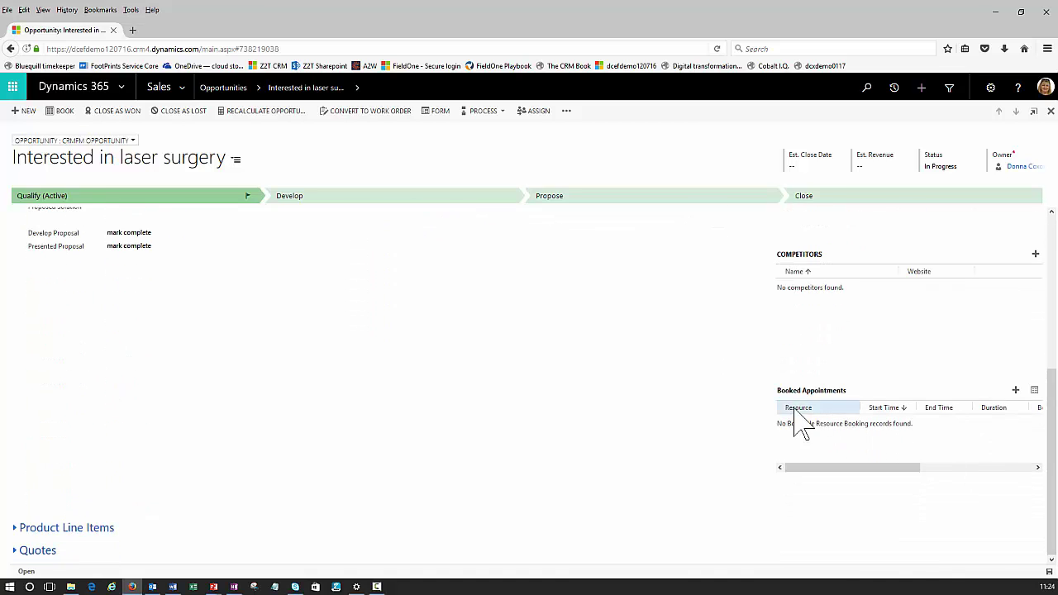
right_click(813, 427)
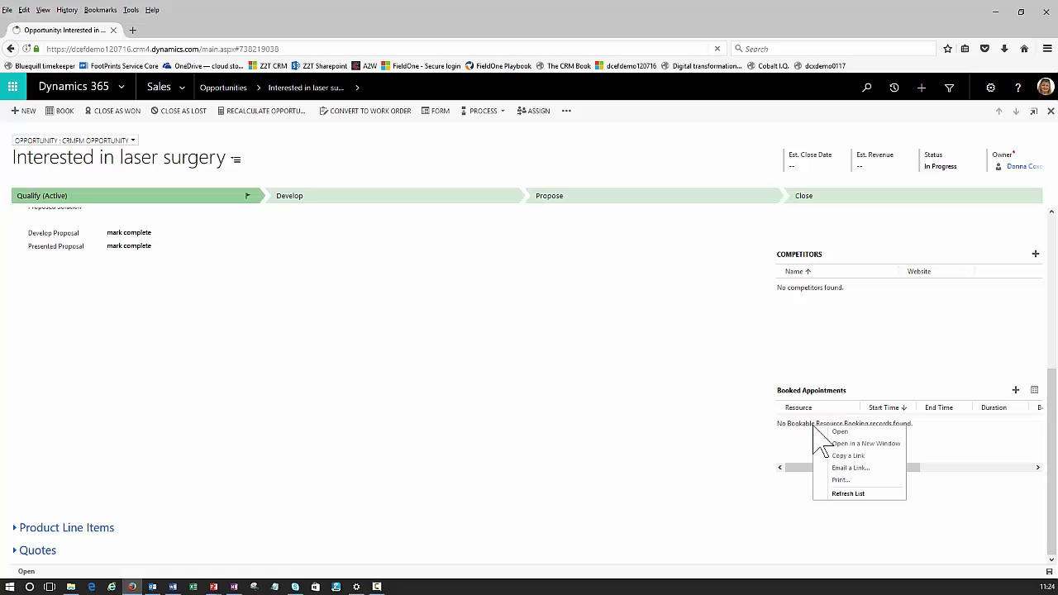
click(864, 495)
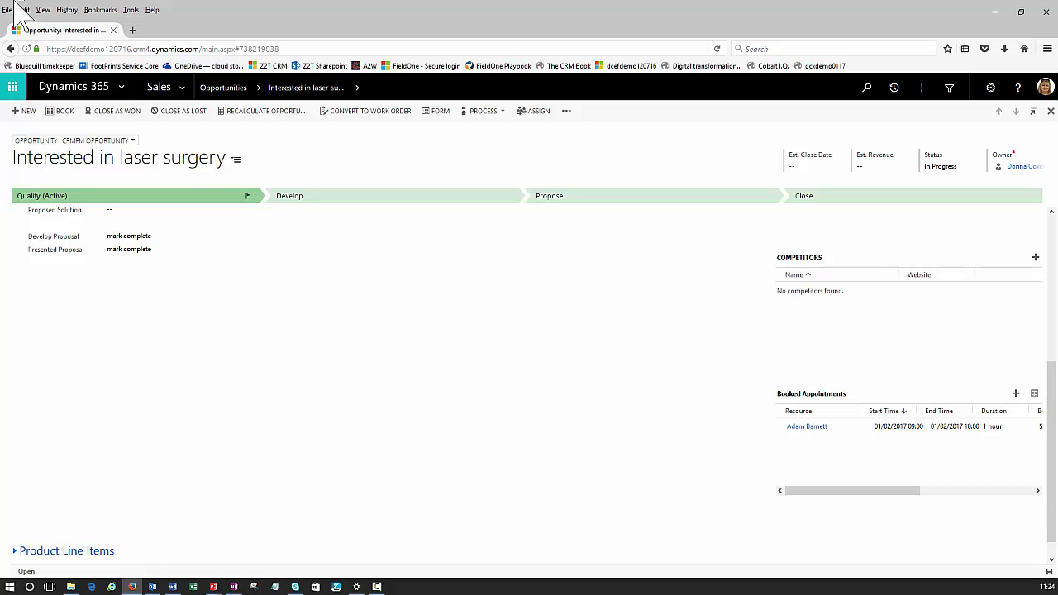
Switch to the Resource Scheduling area and open its Schedule Board for 31/01/2017
click(184, 87)
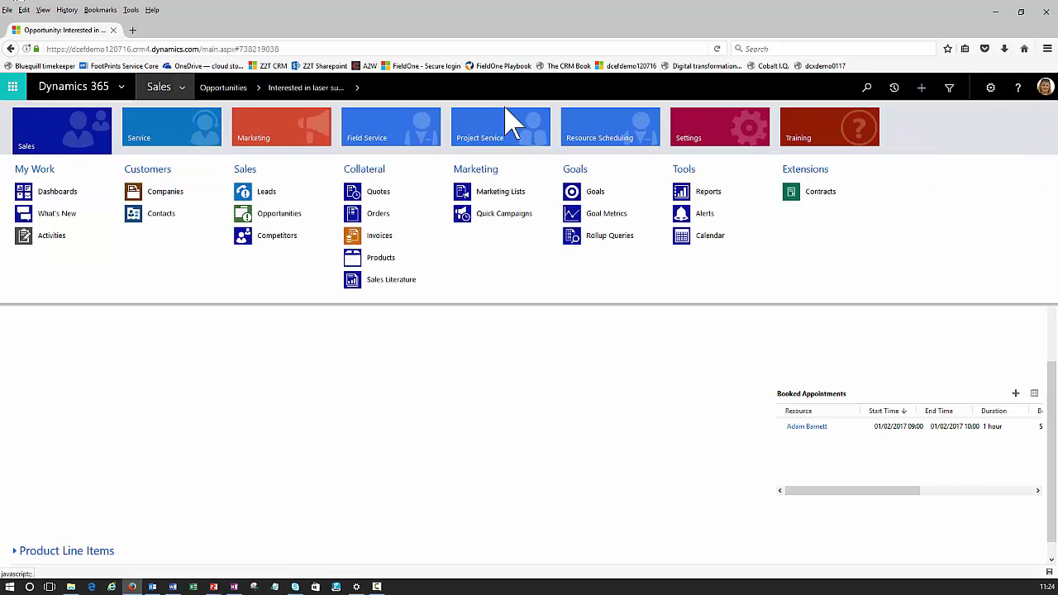
click(608, 136)
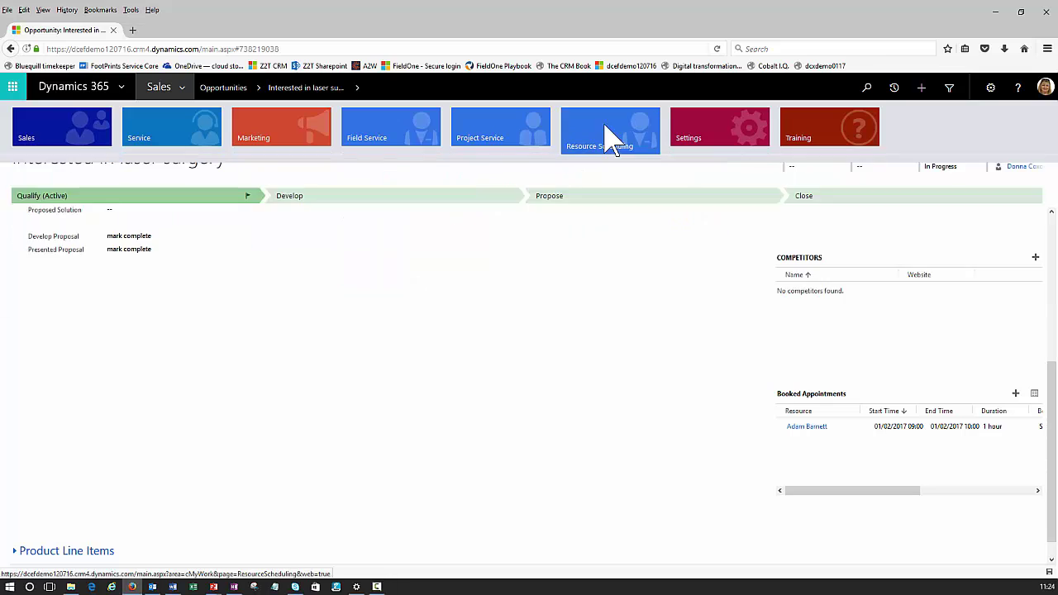
click(166, 195)
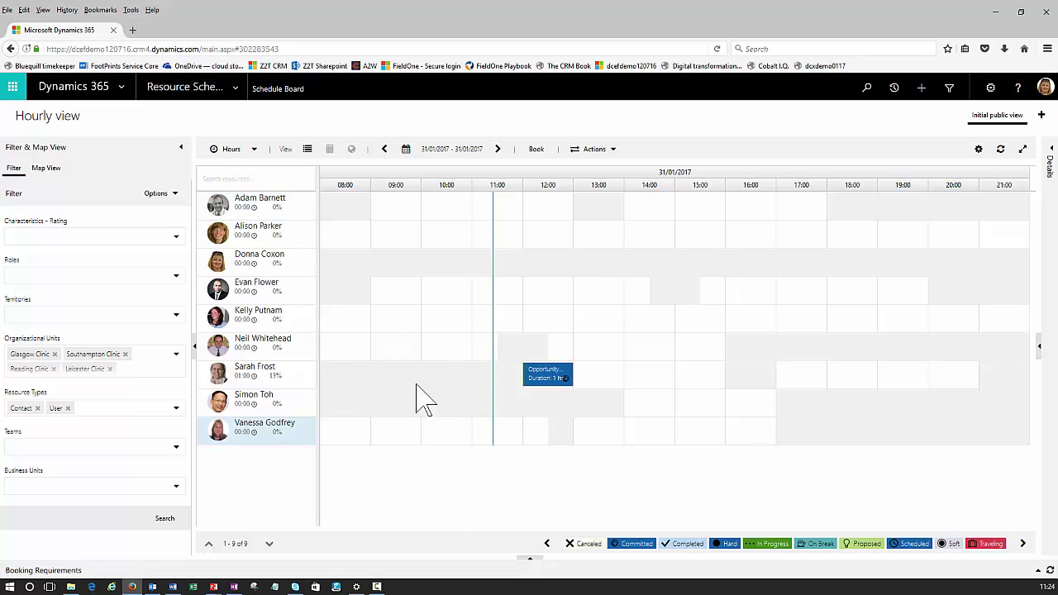
mouse_move(557, 385)
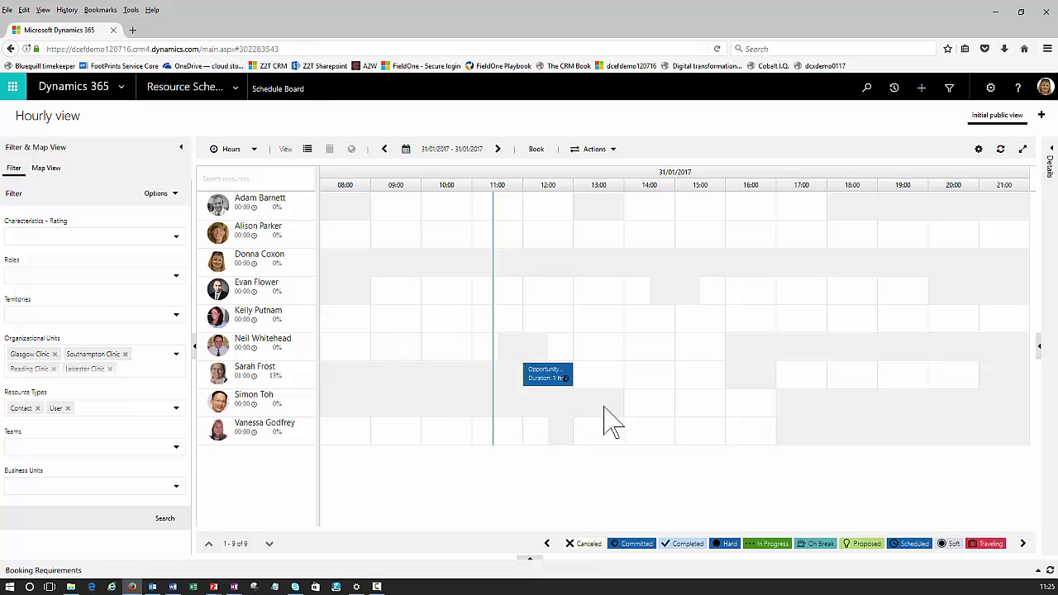
Move the board to 01/02/2017 and review the 09:00–10:00 opportunity booking's details card
click(500, 150)
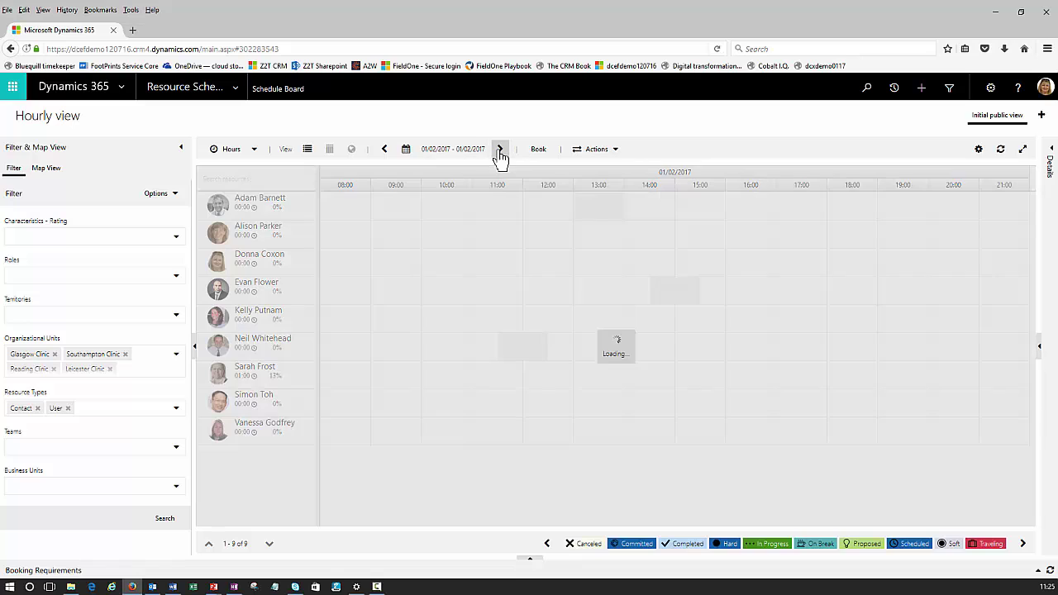
click(500, 150)
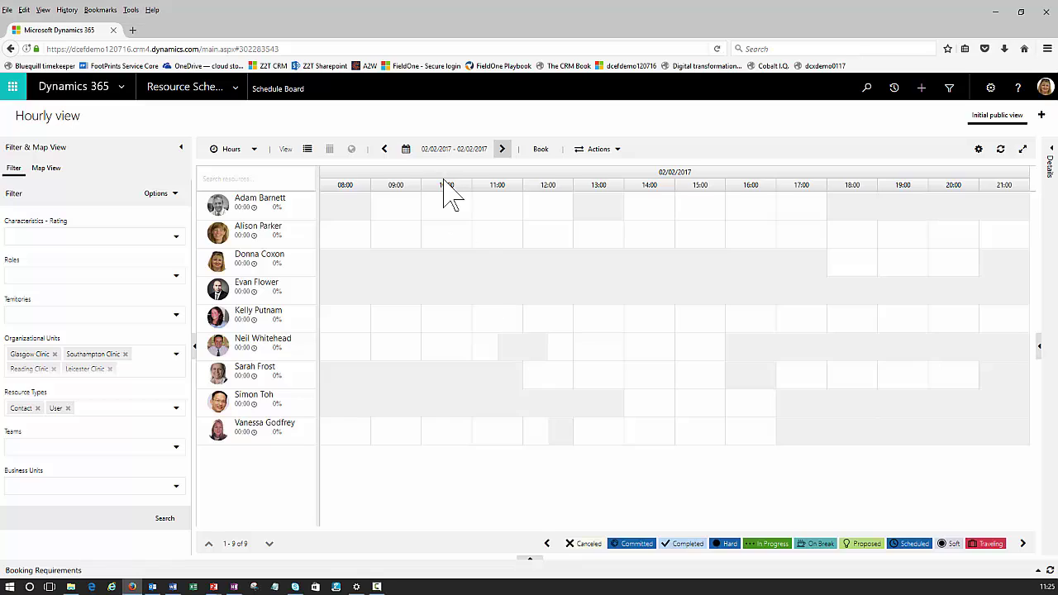
click(385, 150)
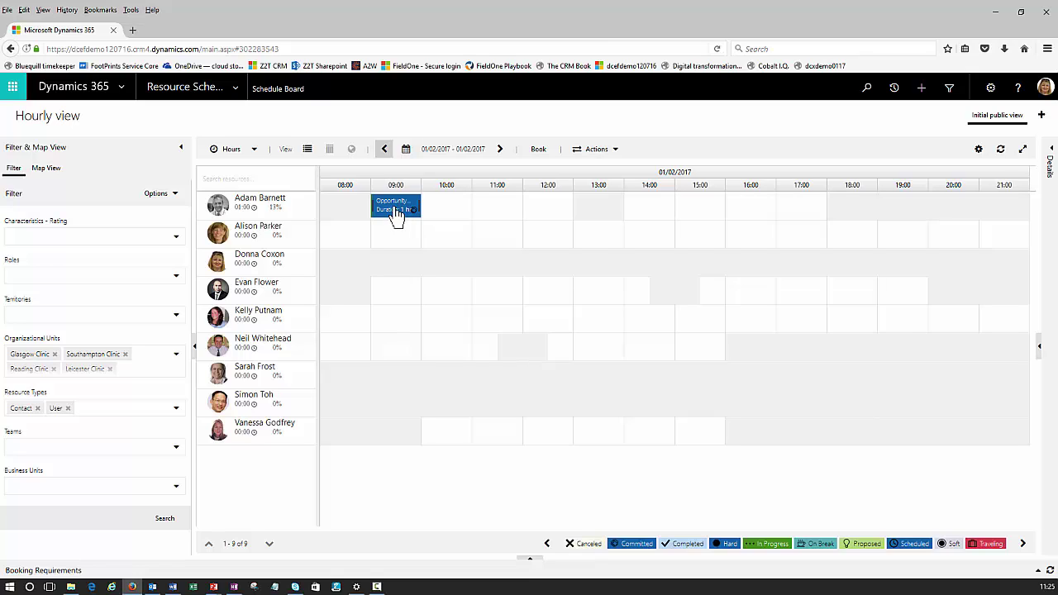
mouse_move(398, 213)
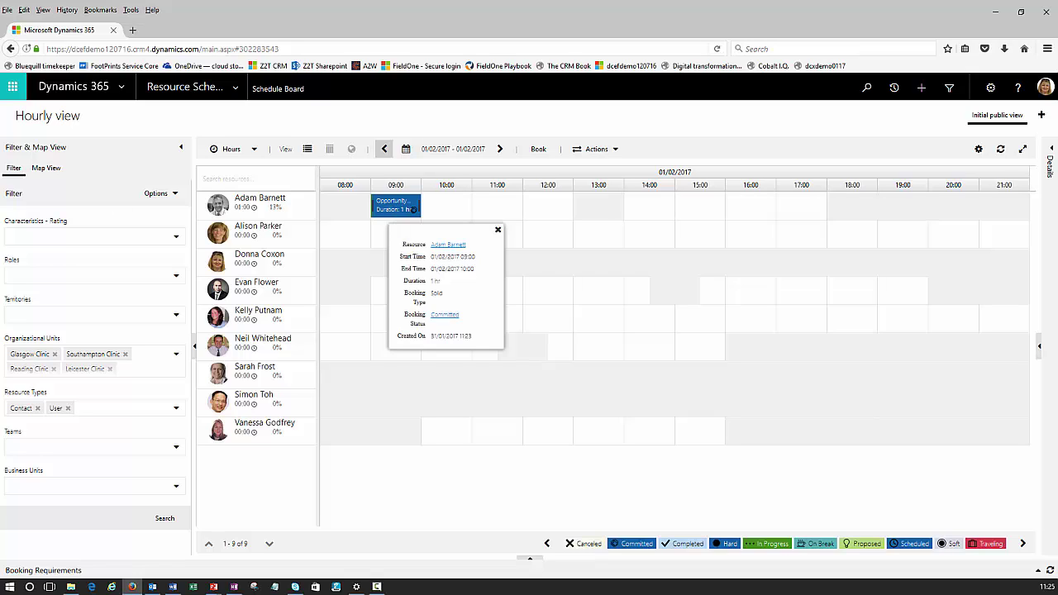
click(497, 230)
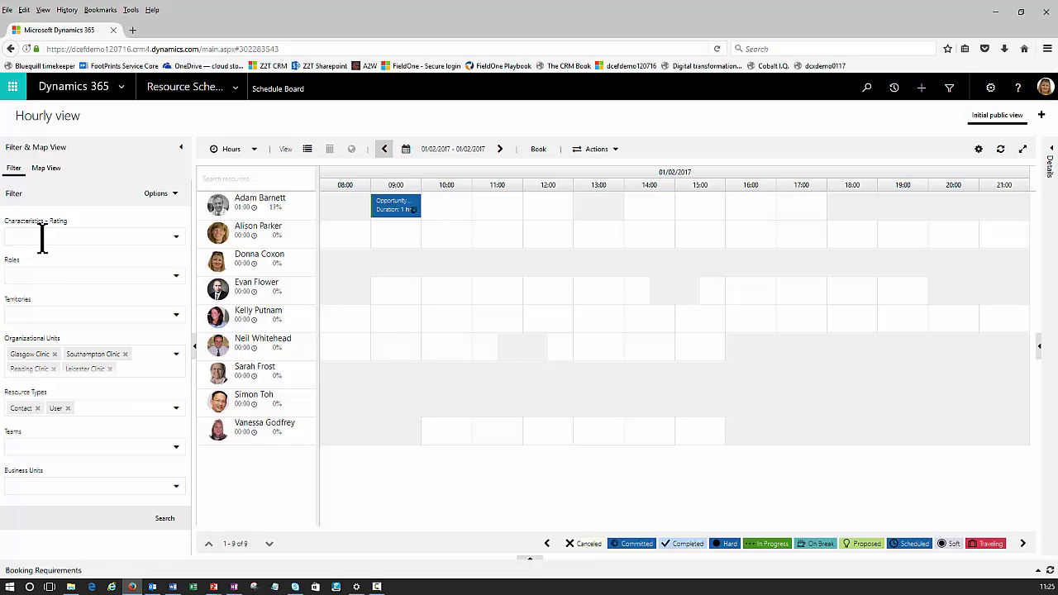
click(175, 236)
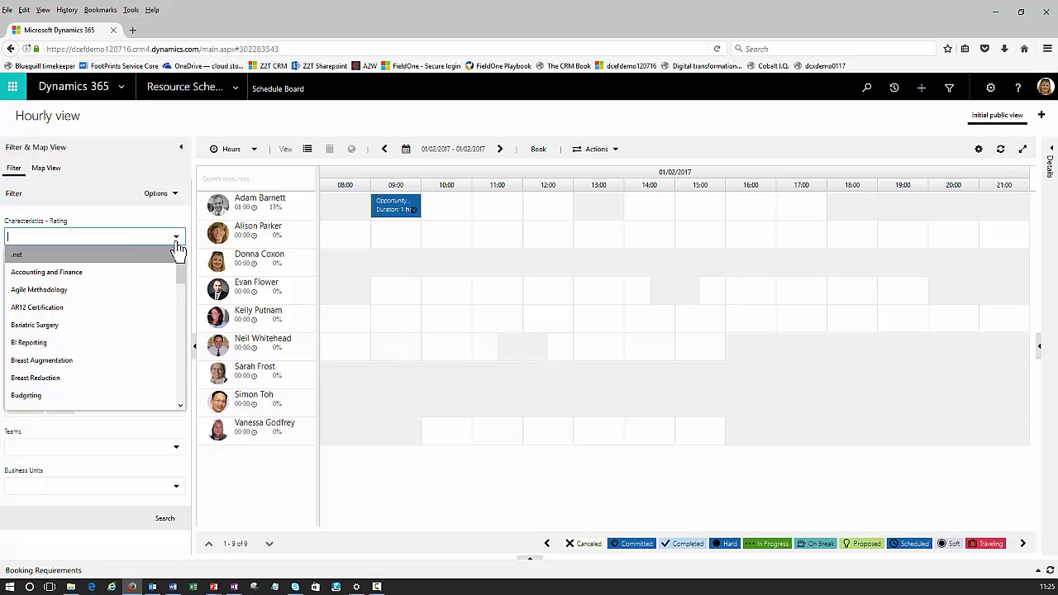
scroll(74, 323, down, 3)
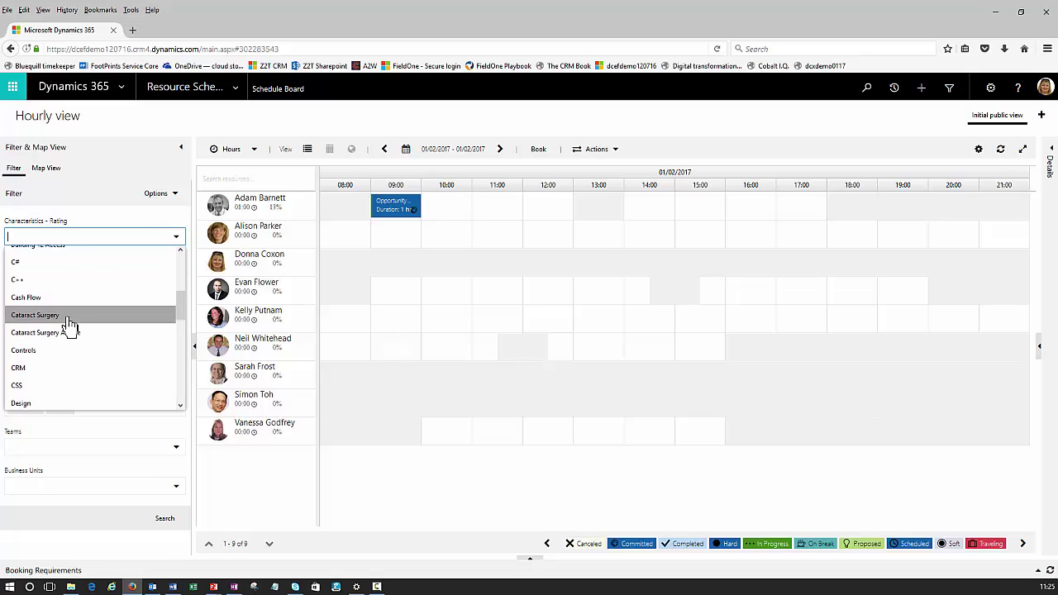
click(72, 318)
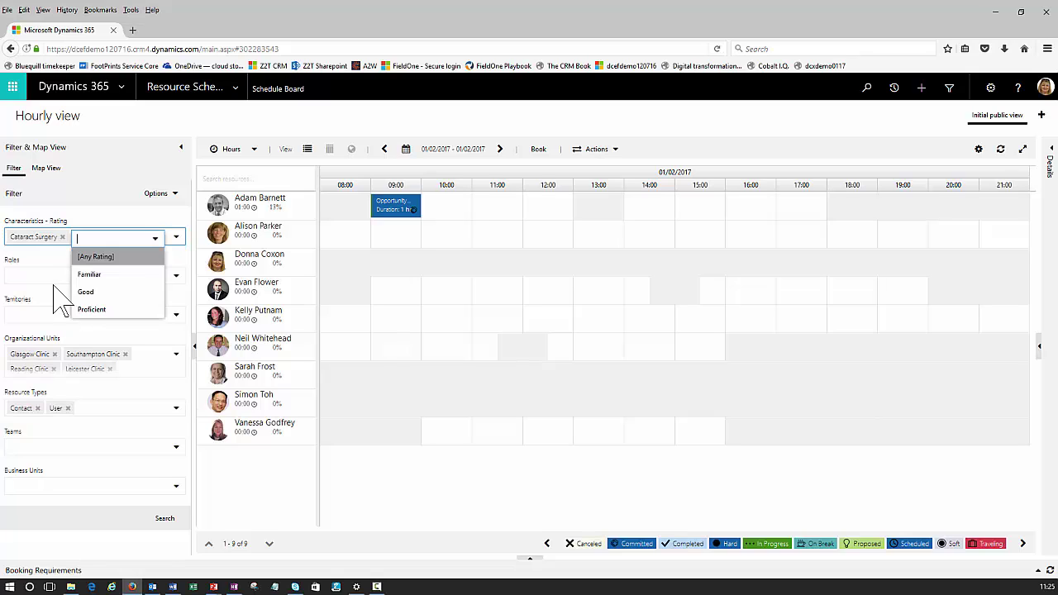
click(62, 237)
click(124, 224)
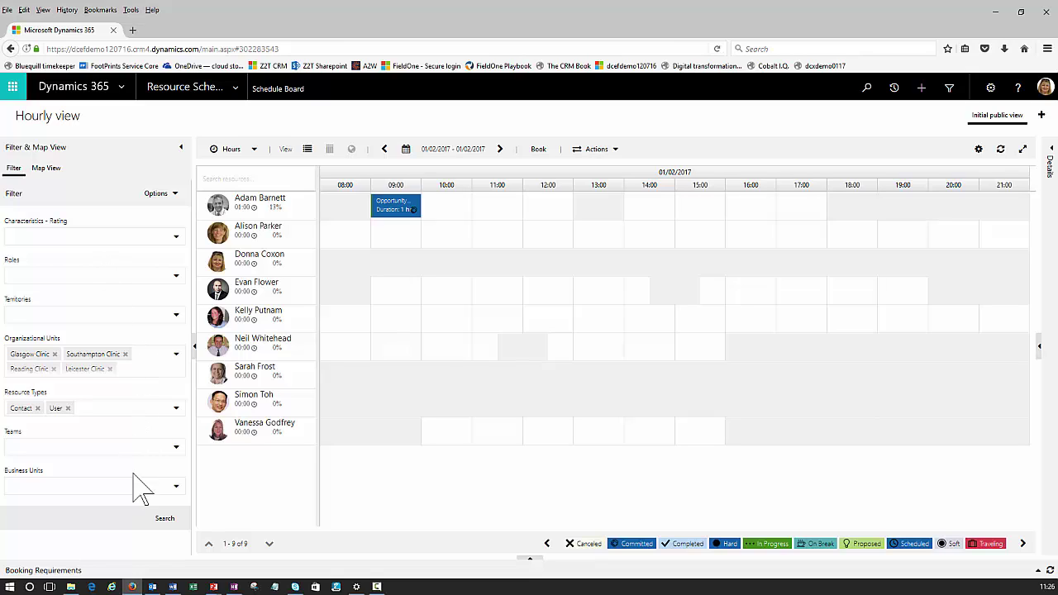
click(172, 197)
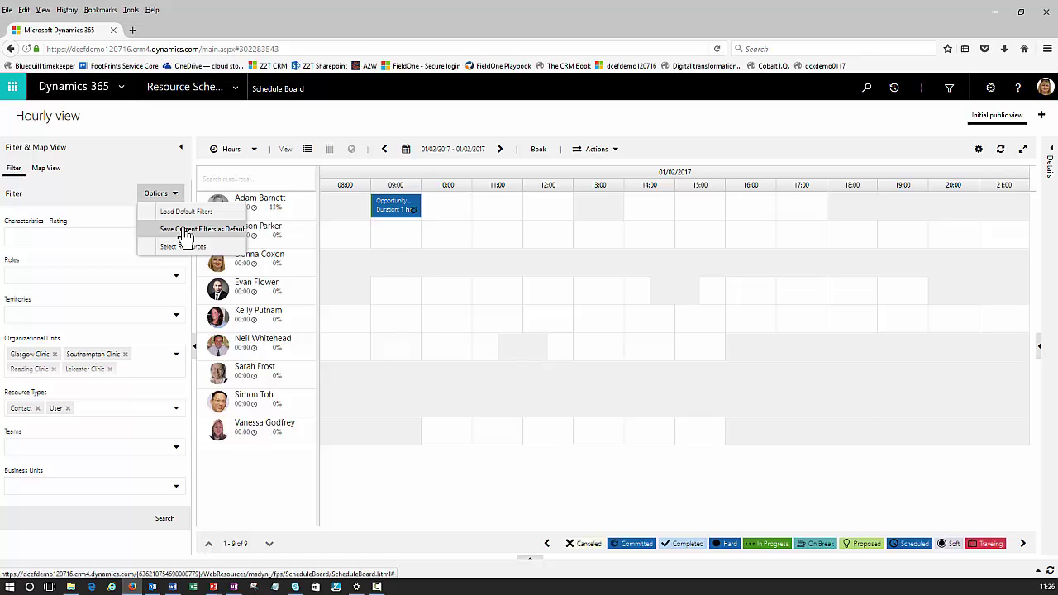
click(294, 133)
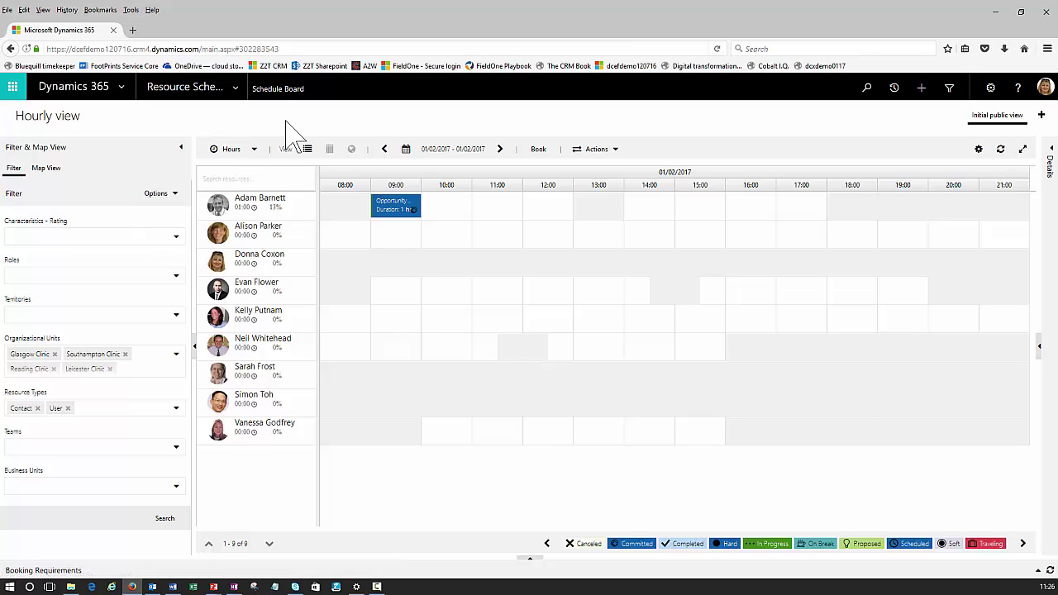